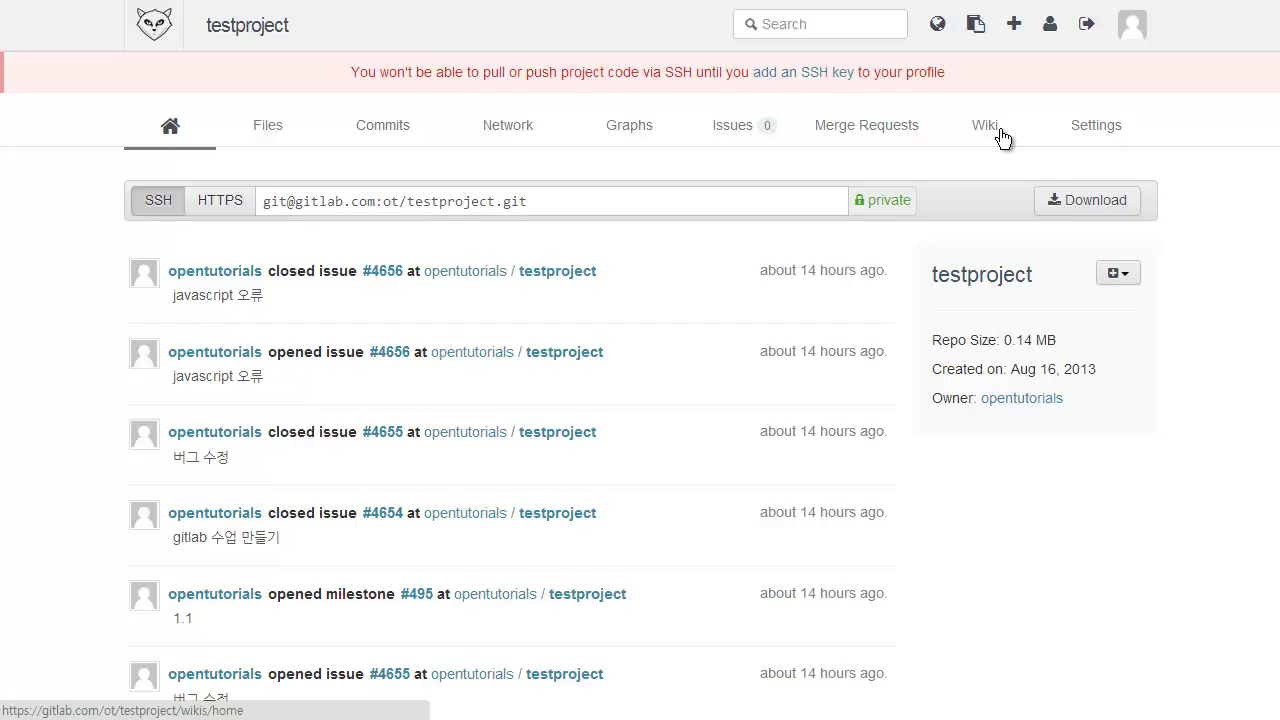
Step: Open the project's settings and review its optional features, switching the Wiki feature off and back on without saving
click(1075, 135)
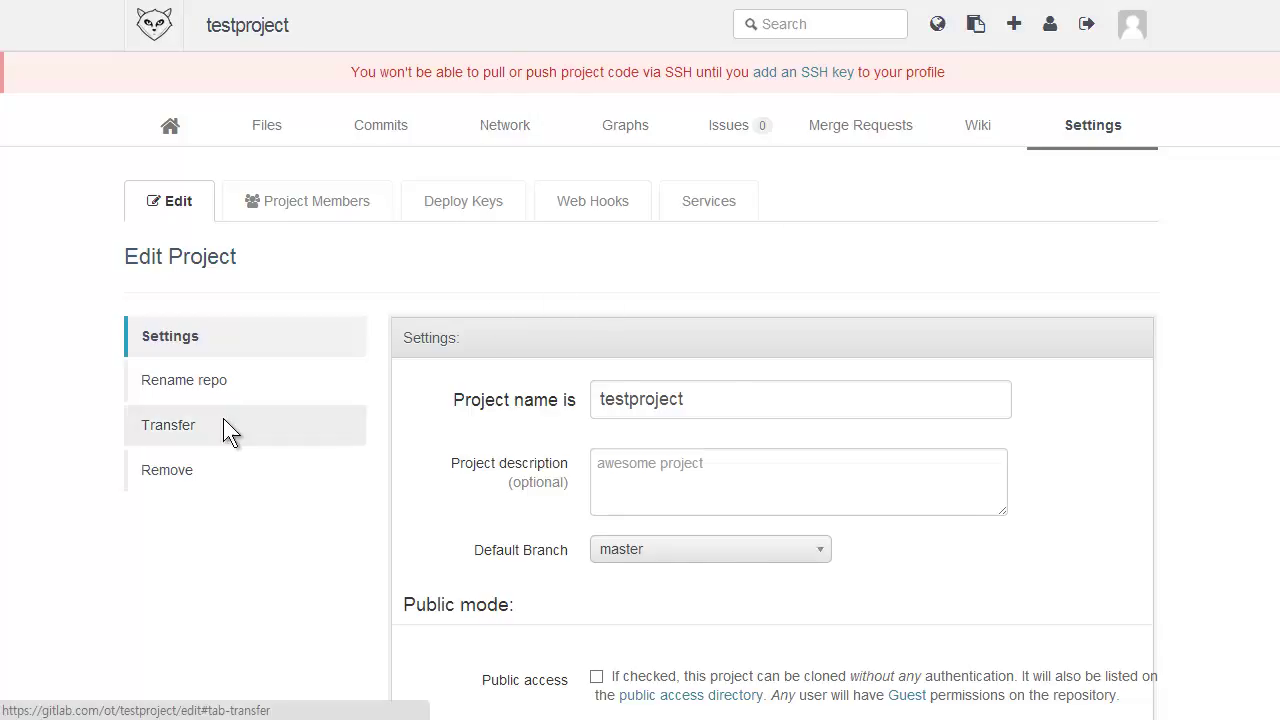
scroll(220, 423, down, 6)
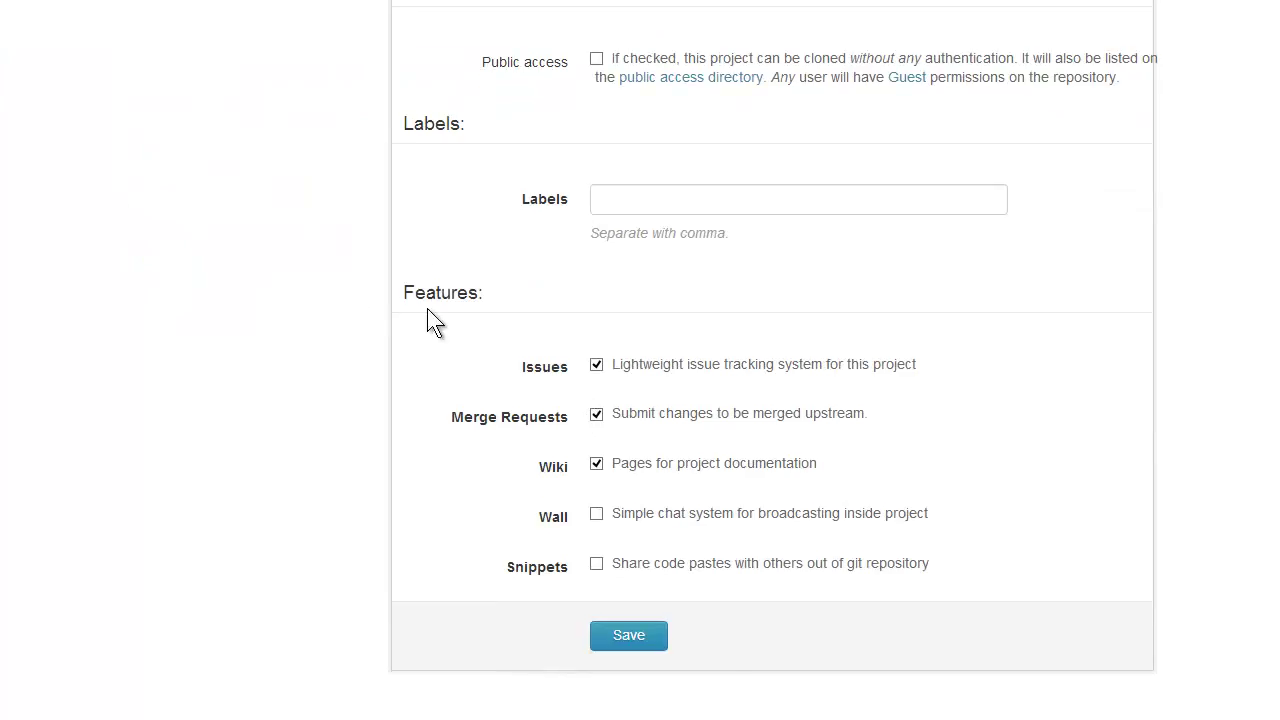
click(596, 466)
click(596, 466)
scroll(592, 477, up, 6)
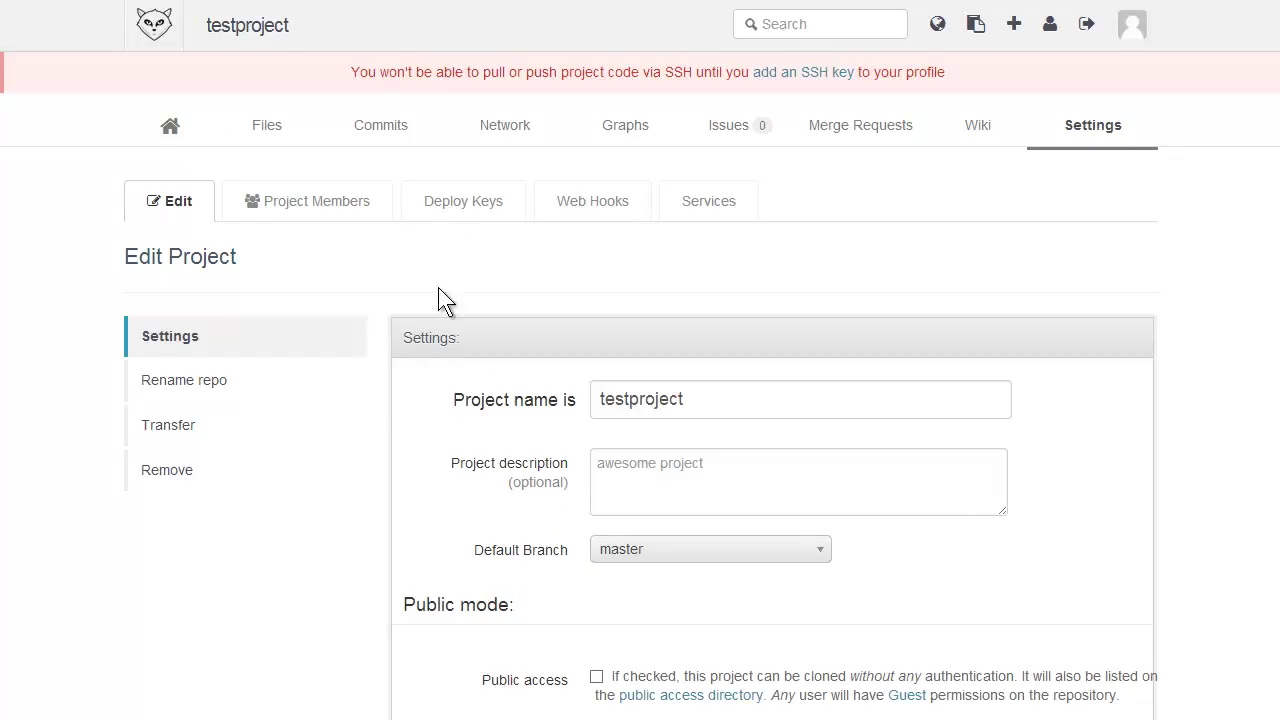
Step: Open the testproject wiki's home page after a look at the project's issue list
click(176, 130)
click(766, 133)
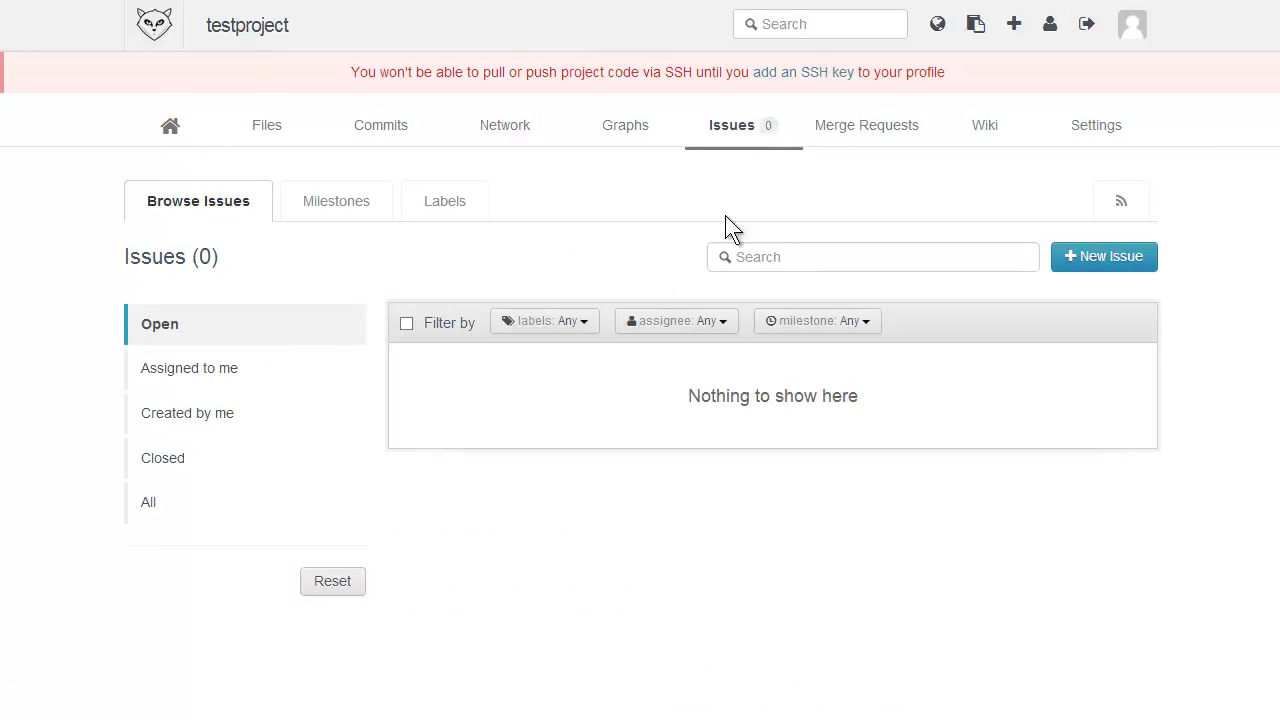
click(973, 130)
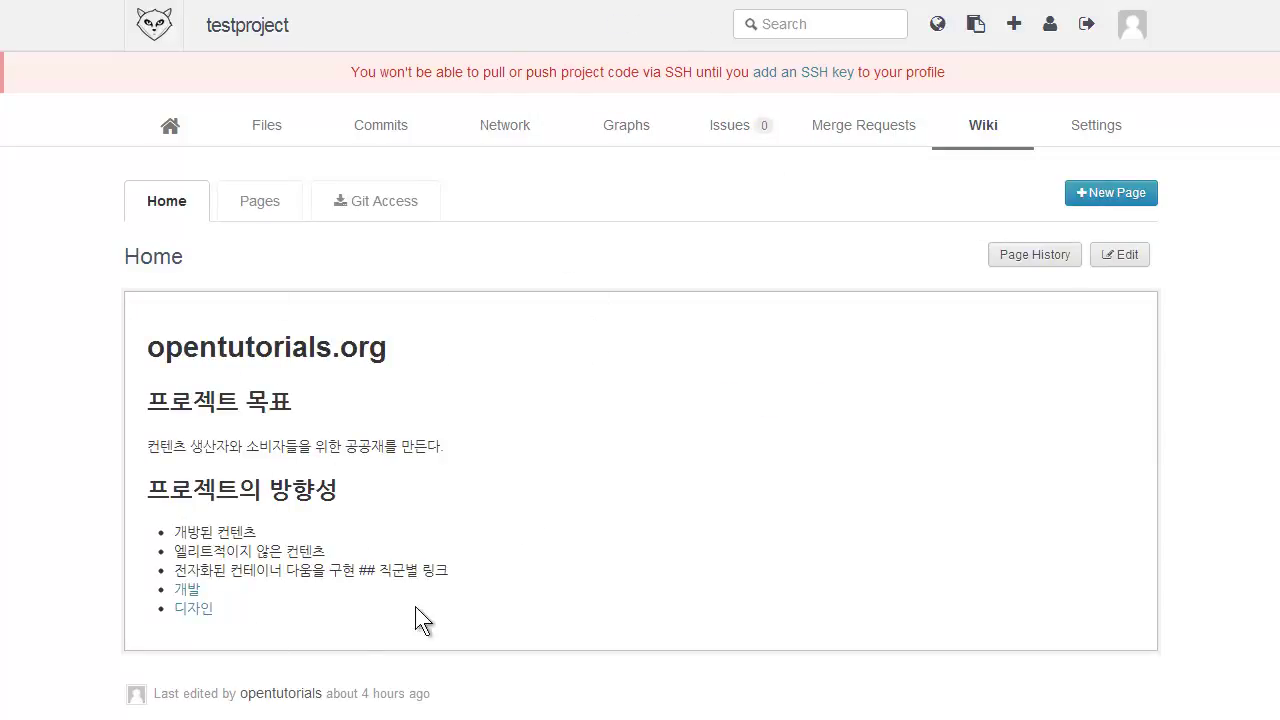
Step: Open the wiki Home page for editing and look over its complete Markdown content
click(1126, 255)
scroll(668, 445, down, 3)
click(647, 405)
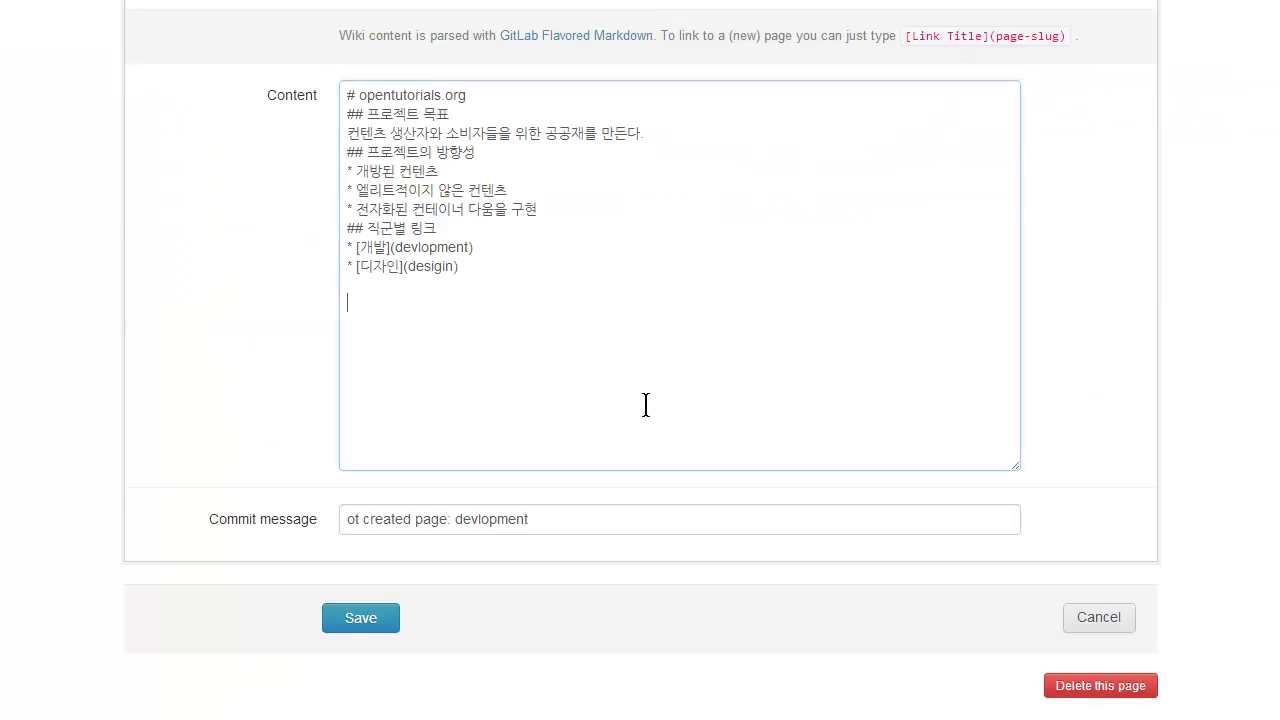
scroll(646, 410, up, 3)
drag(498, 638, 289, 398)
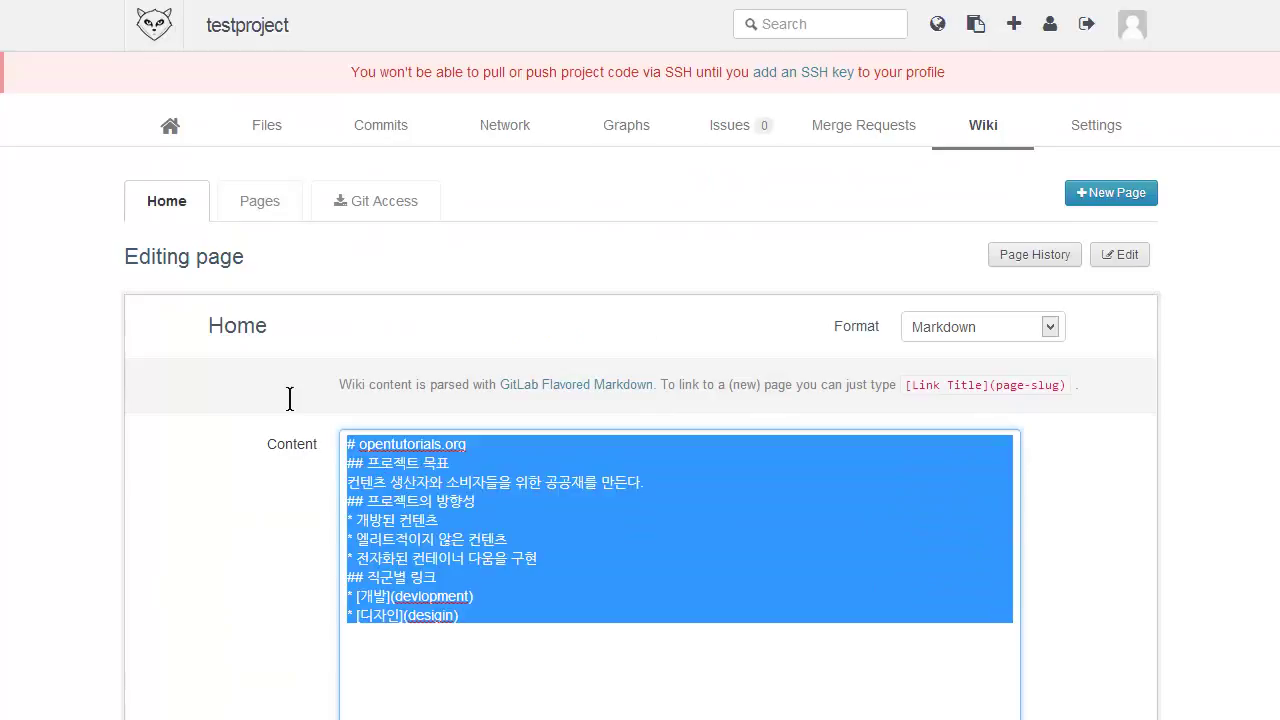
click(555, 456)
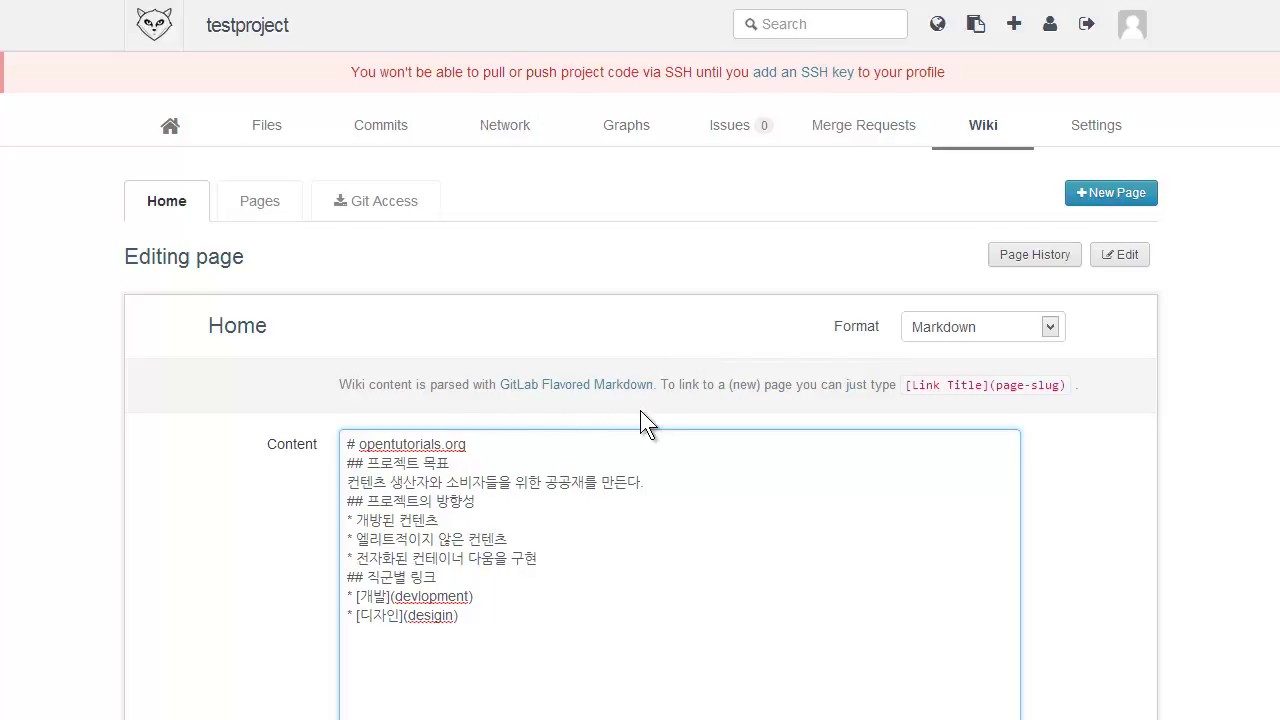
Step: Highlight the opentutorials.org title text and the 프로젝트 목표 heading text in the Markdown source
click(484, 446)
key(Right)
key(Right)
key(shift+End)
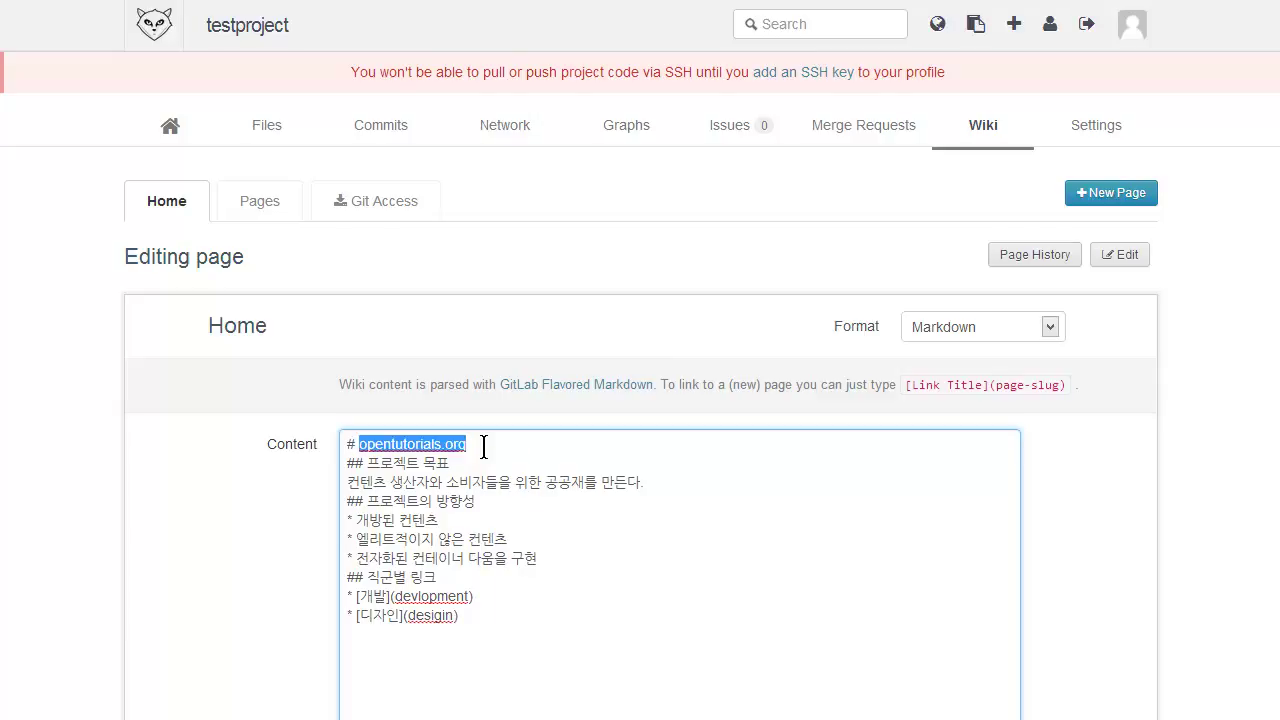
key(Right)
key(Right)
key(Right)
key(Right)
key(Right)
key(shift+End)
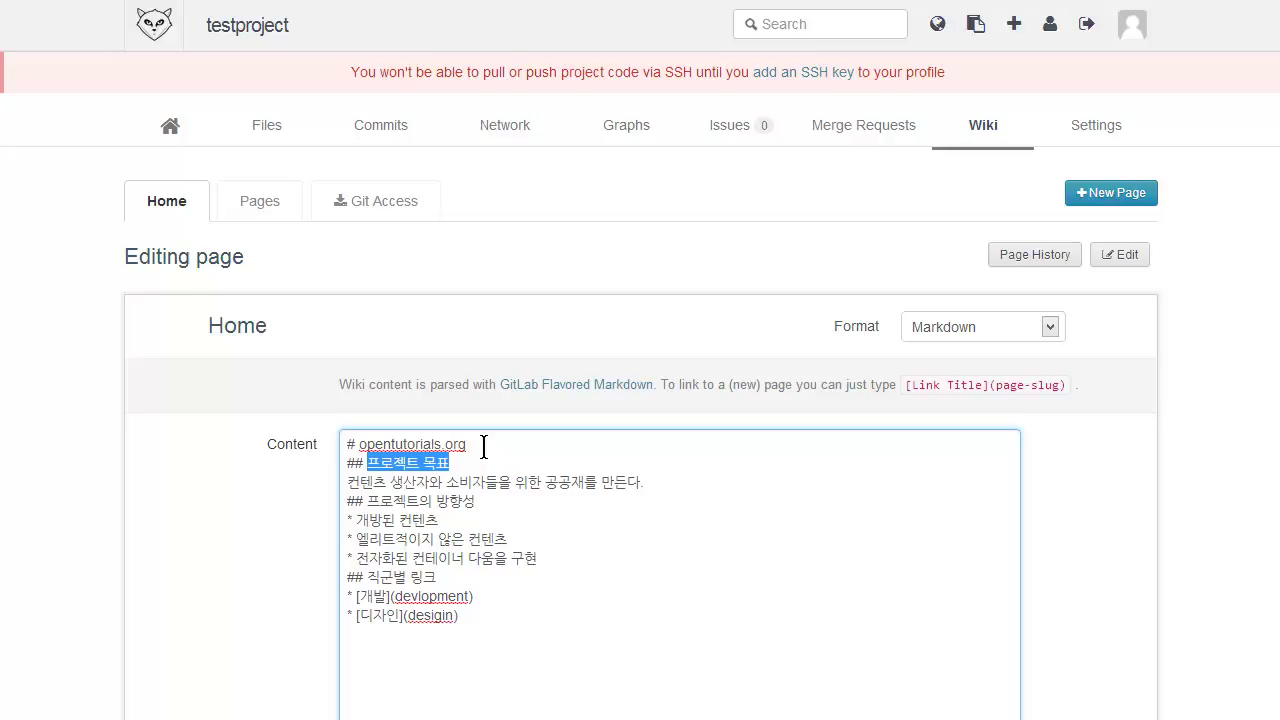
Step: Highlight the three bullet lines under the 프로젝트의 방향성 heading to examine the list syntax
key(Right)
key(ctrl+shift+End)
key(Right)
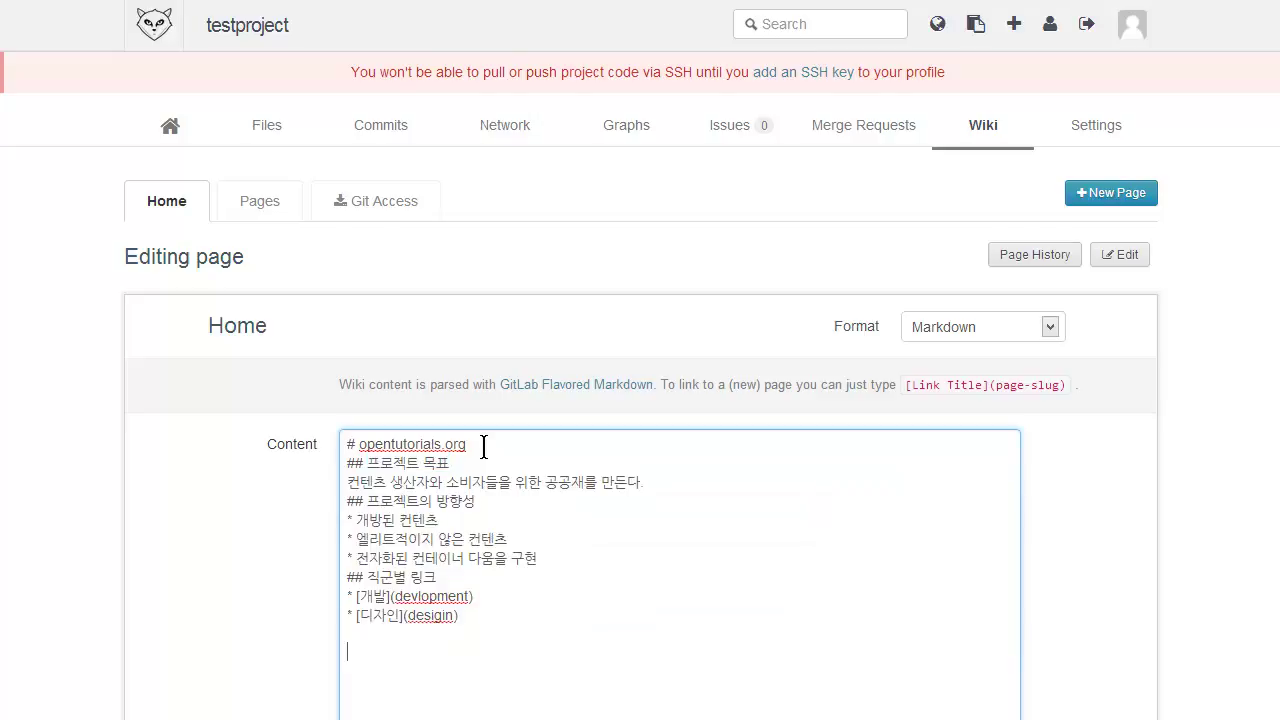
key(Down)
key(Down)
key(Right)
key(Right)
key(shift+End)
key(Left)
key(shift+Down)
key(shift+Down)
key(shift+Down)
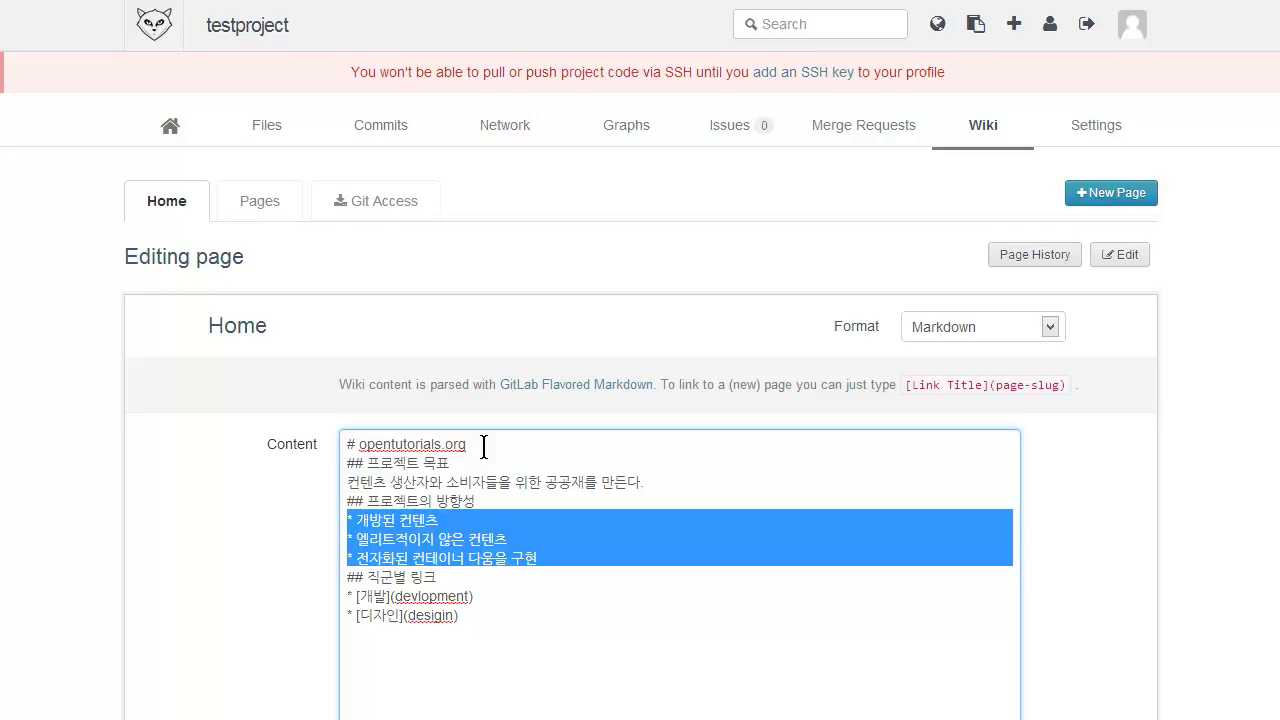
key(Right)
key(End)
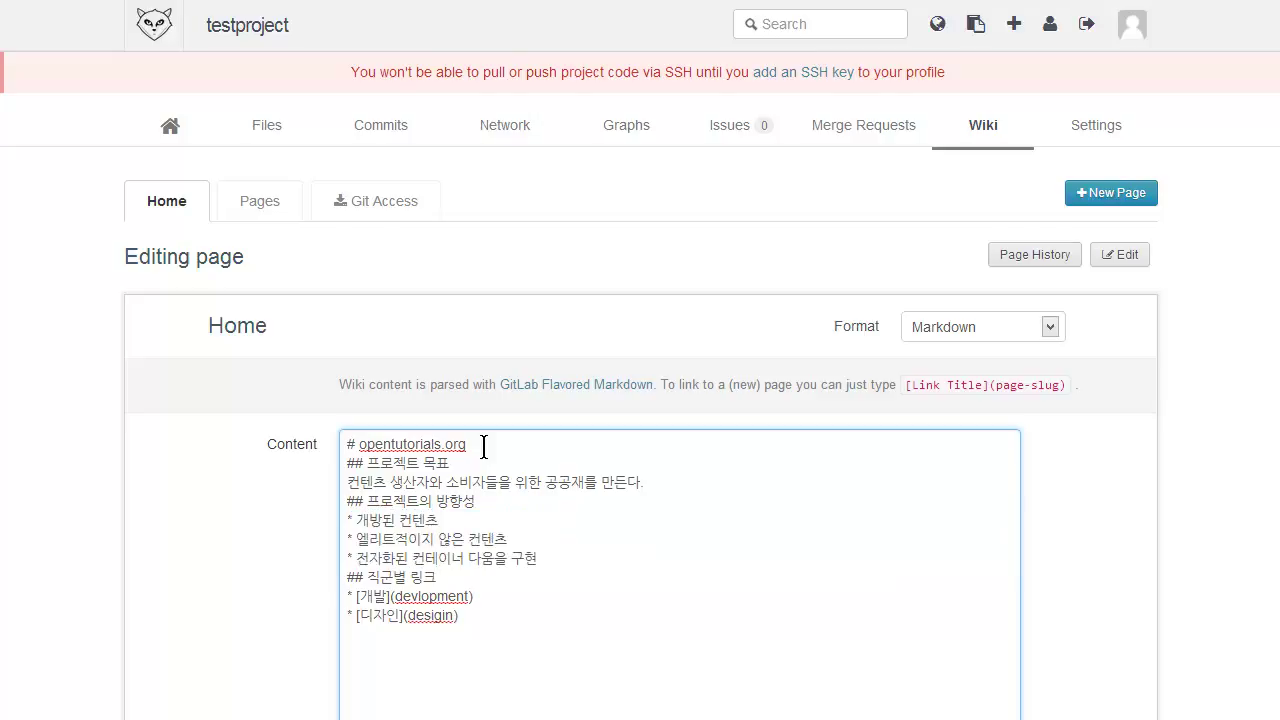
Step: Highlight the ## 직군별 링크 heading line in the Markdown source
key(shift+Left)
key(shift+Left)
key(Home)
key(shift+End)
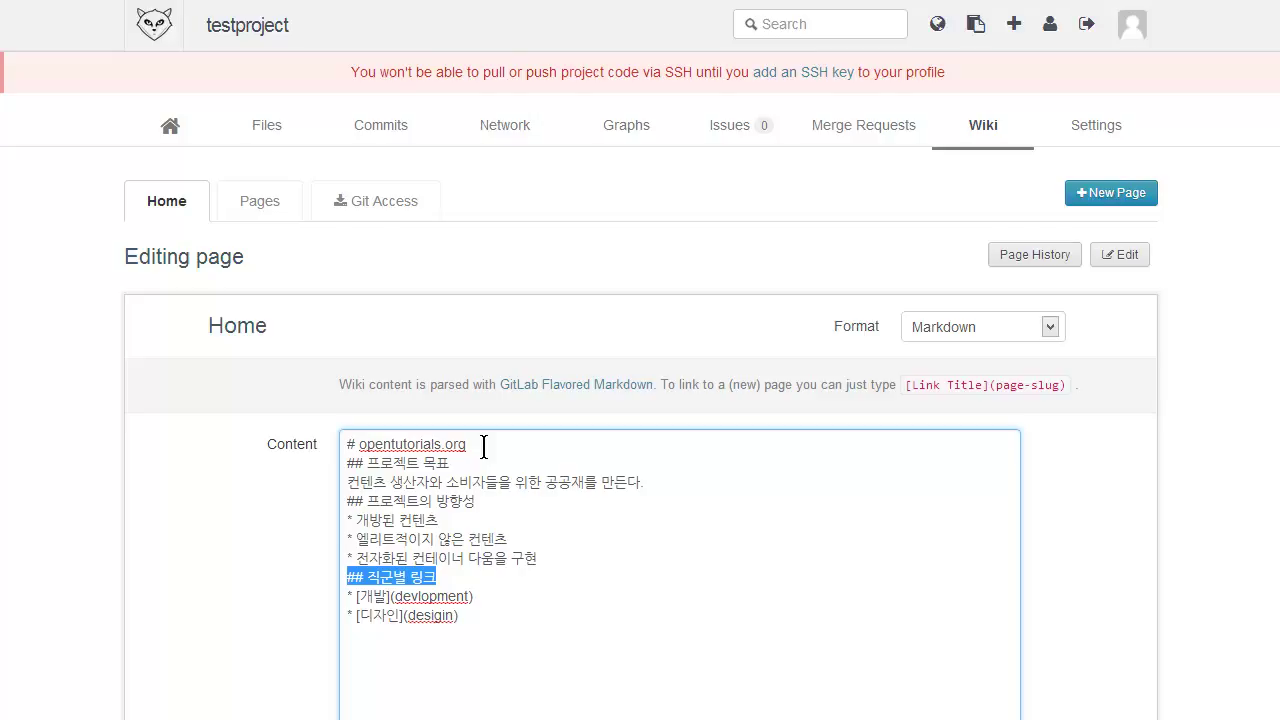
Step: Delete the 개발 and 디자인 link lines under the 직군별 링크 heading and save the Home page
scroll(484, 447, down, 2)
click(482, 438)
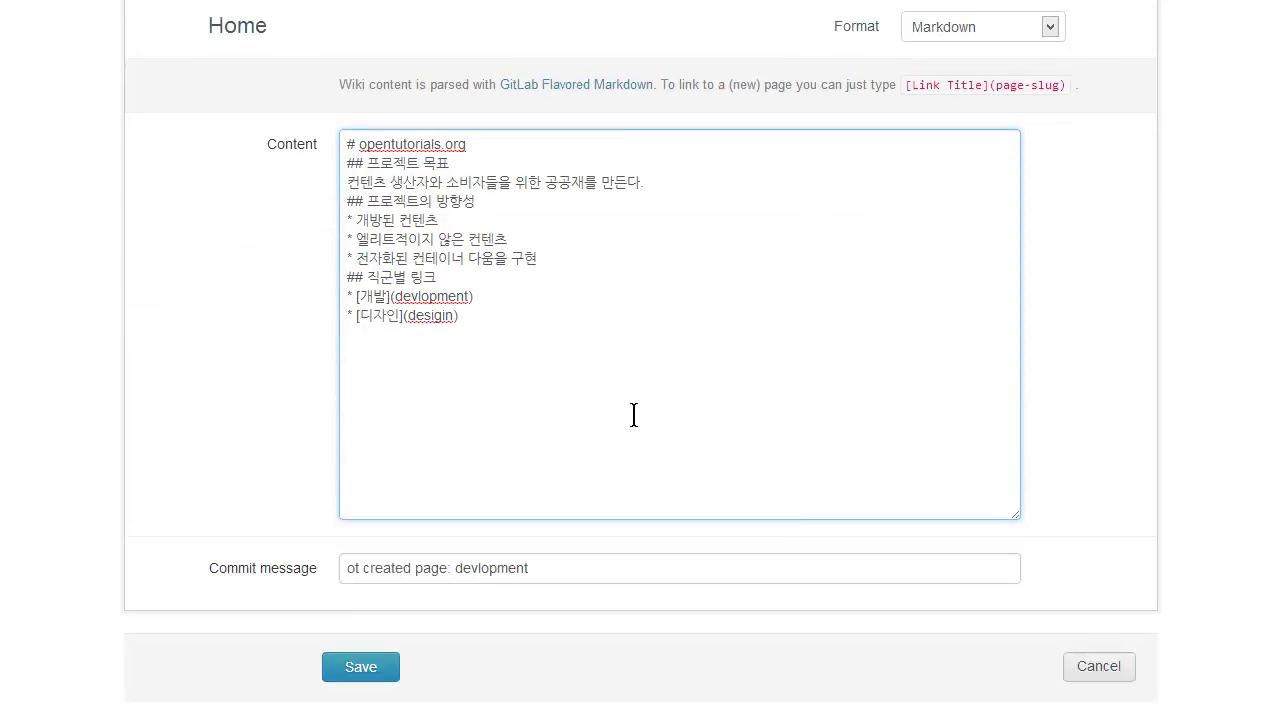
scroll(634, 415, up, 3)
scroll(634, 415, down, 2)
scroll(634, 415, up, 2)
key(Up)
key(Up)
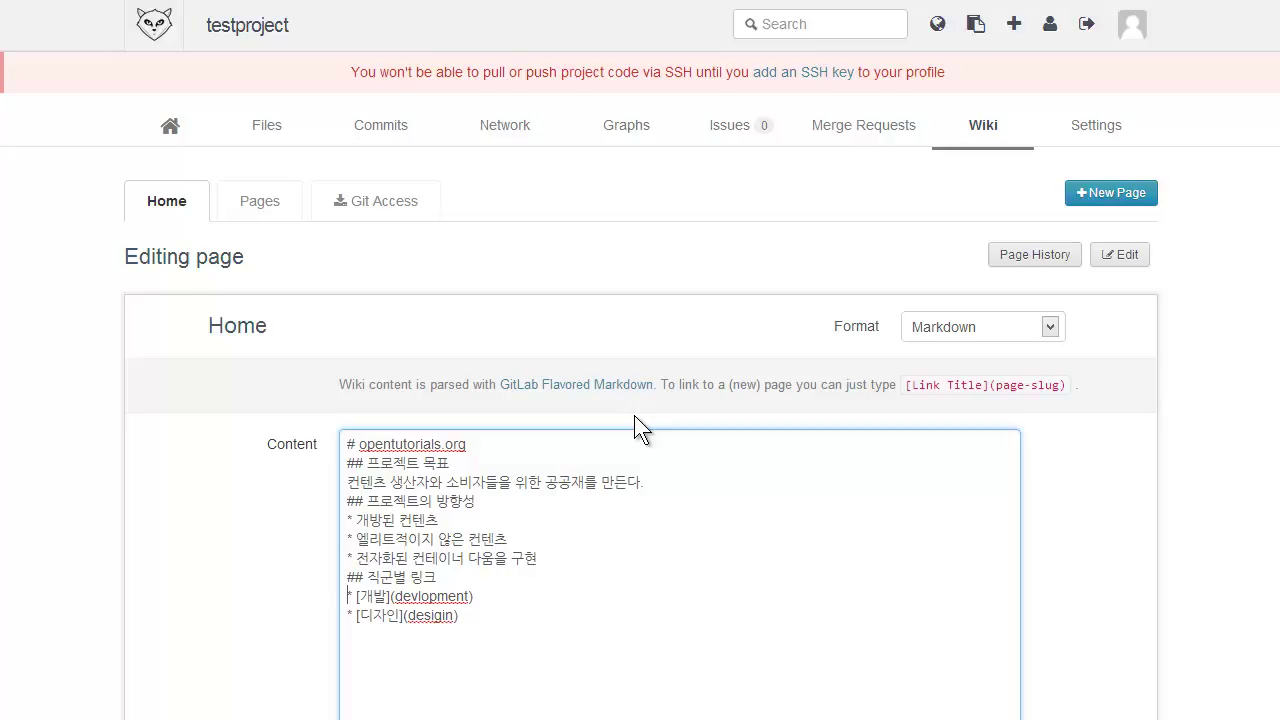
key(shift+Down)
key(shift+Down)
key(Delete)
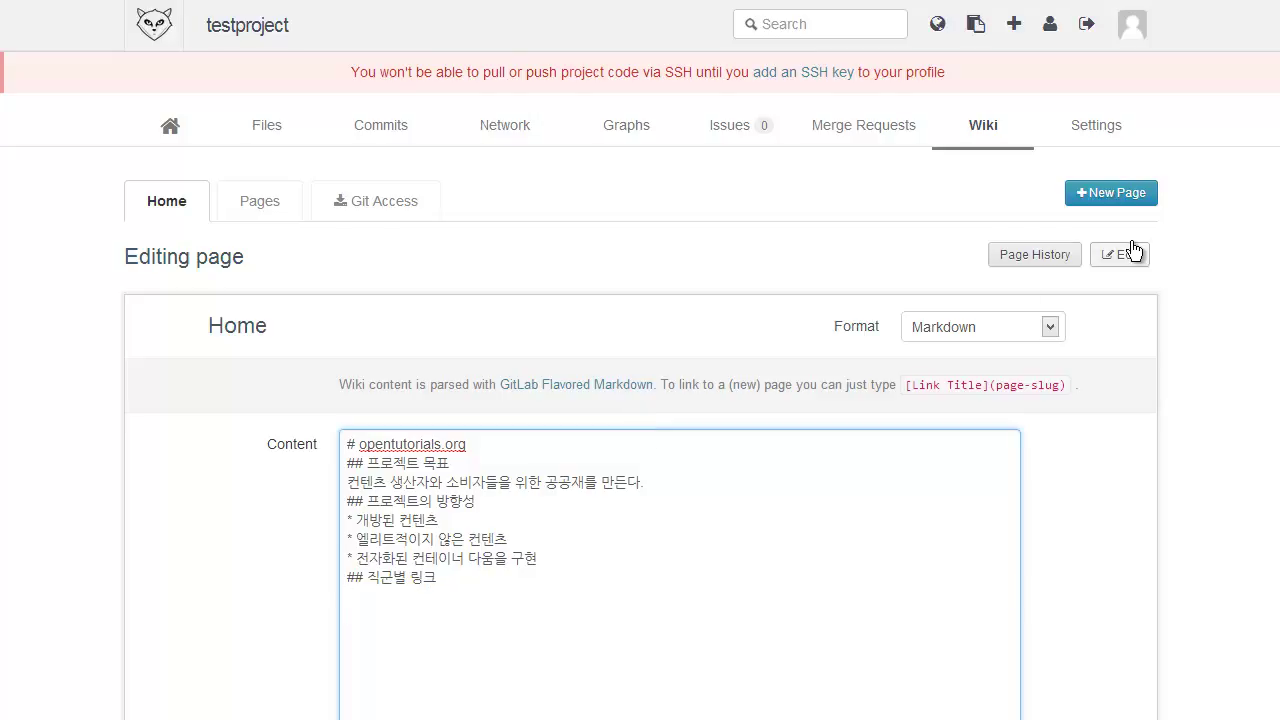
scroll(1086, 394, down, 3)
click(358, 620)
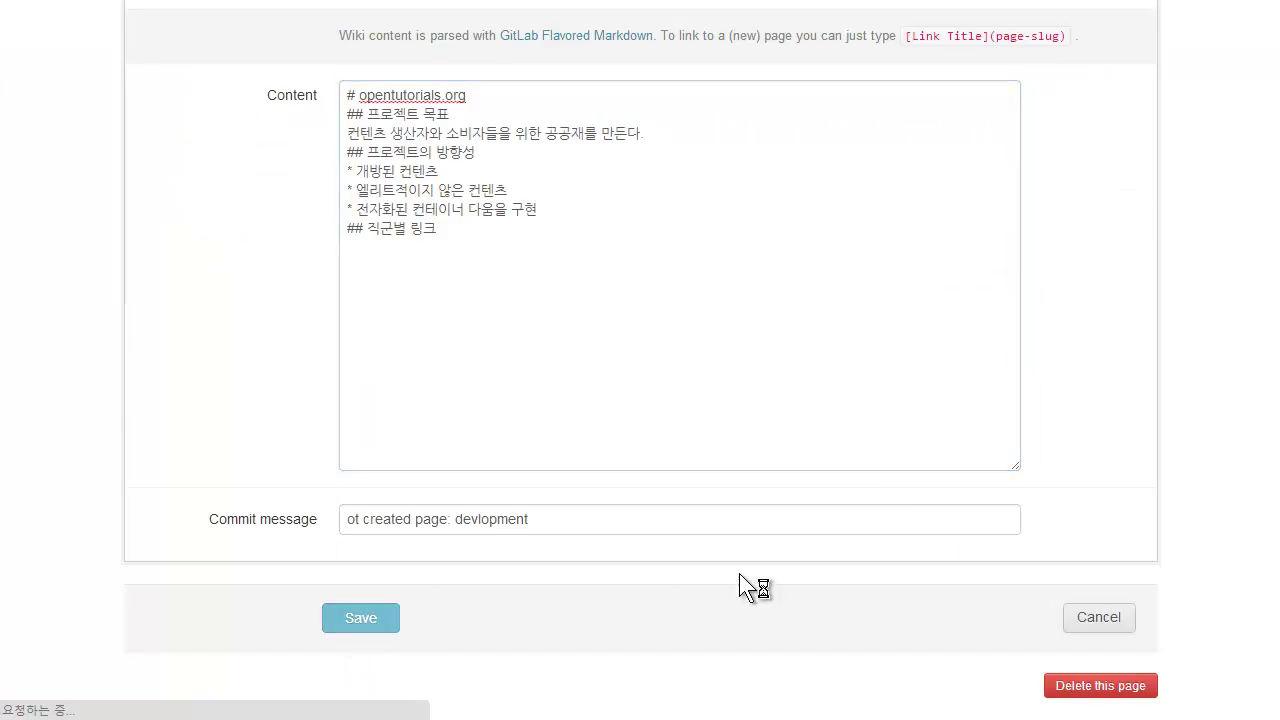
scroll(742, 565, up, 3)
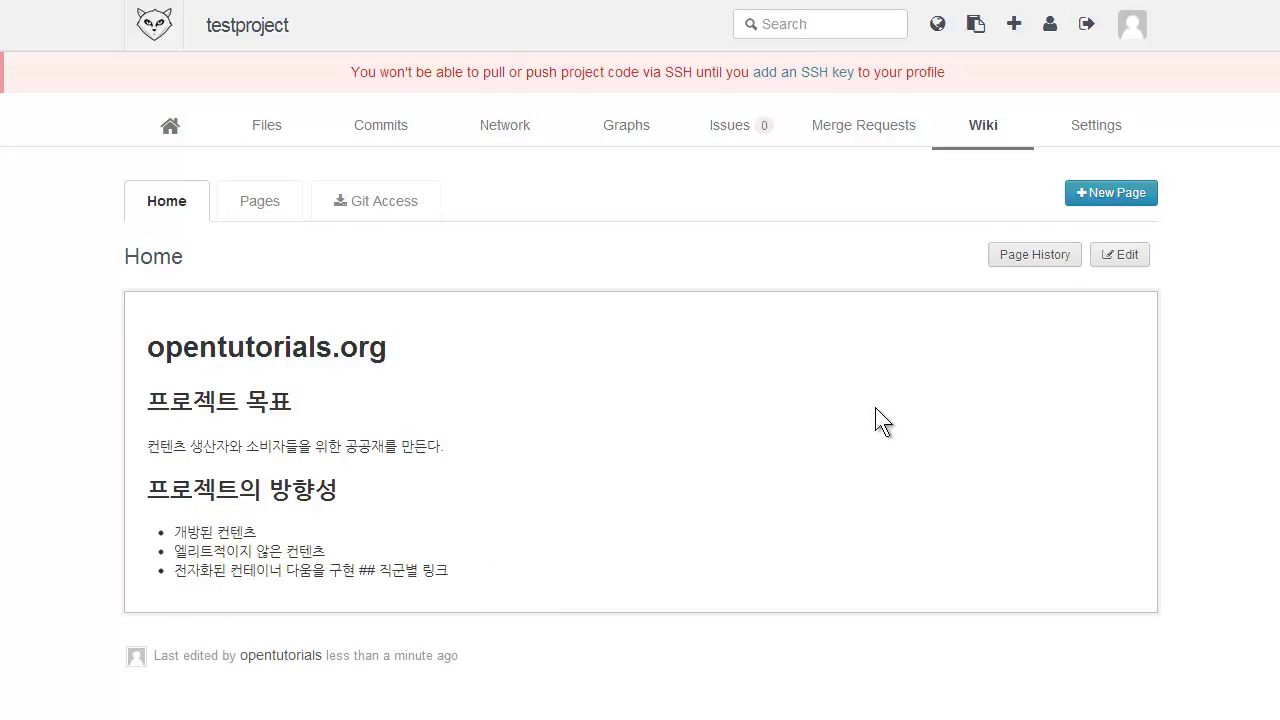
Step: Reopen the Home page for editing and add the bullet link [개발팀](page-dev) under the 직군별 링크 heading
click(1101, 264)
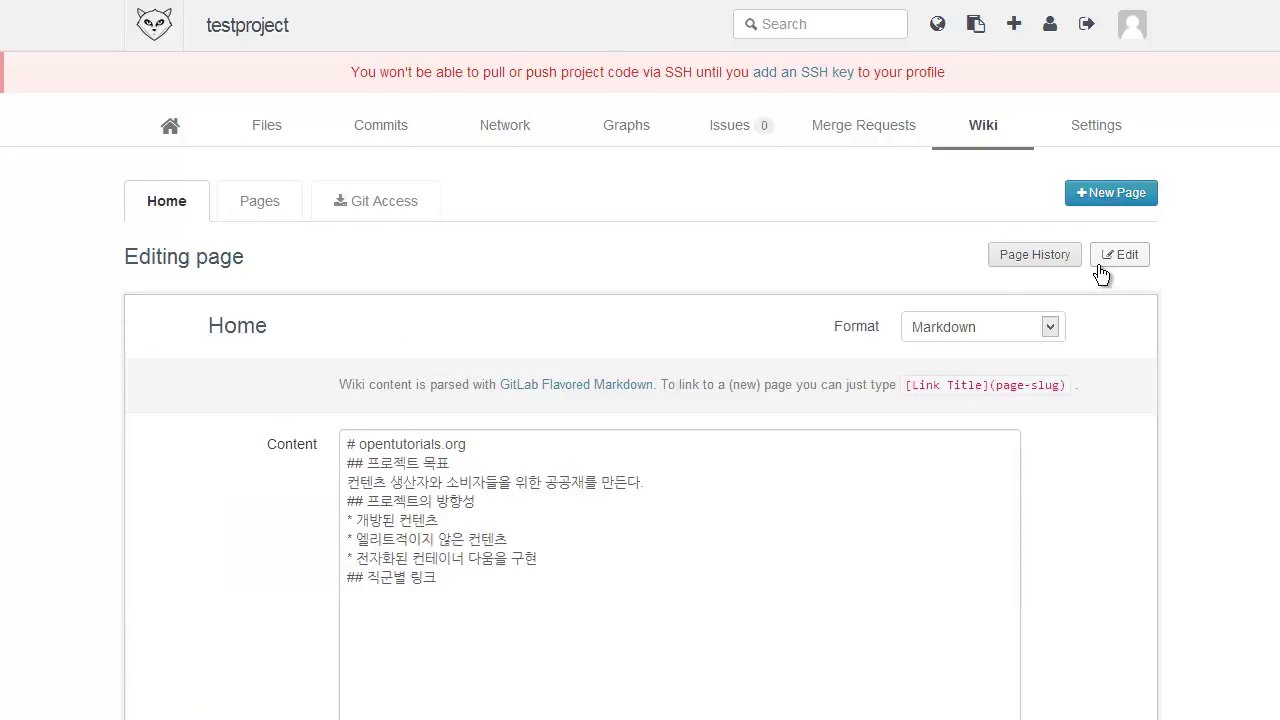
click(612, 645)
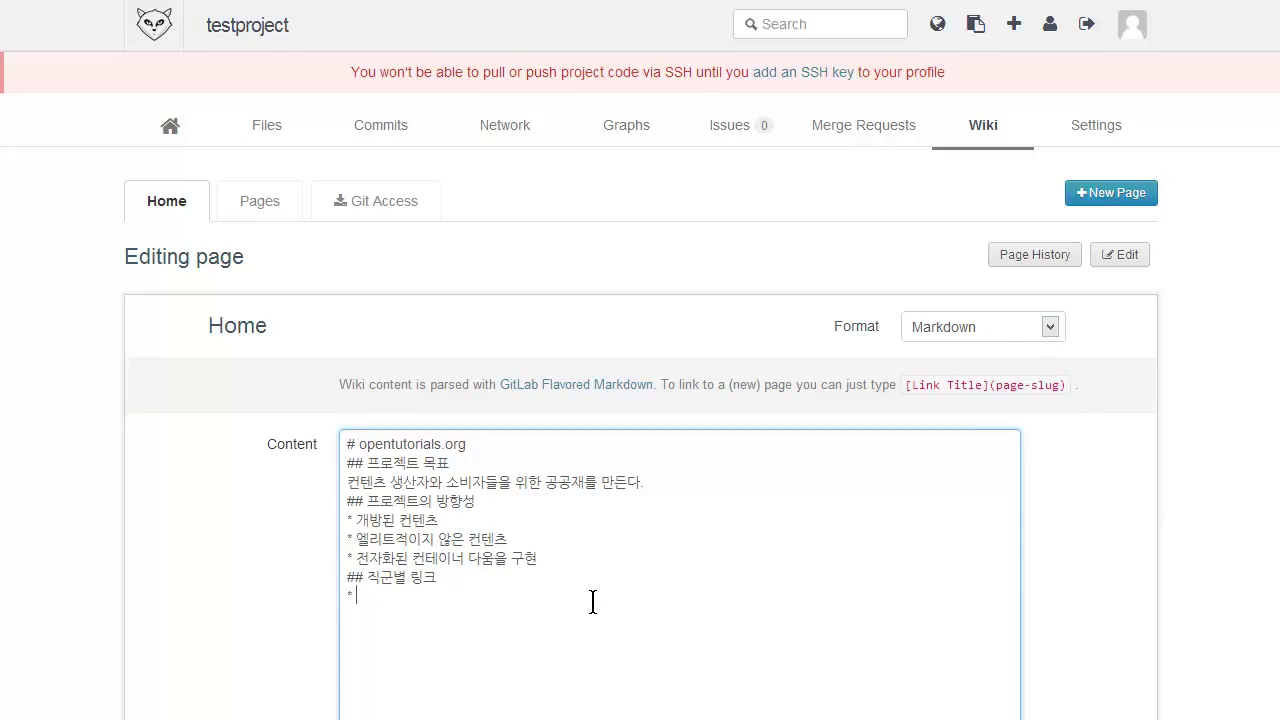
text([)
text(개바)
text(발팀)
text(])
text(()
text(page-dev))
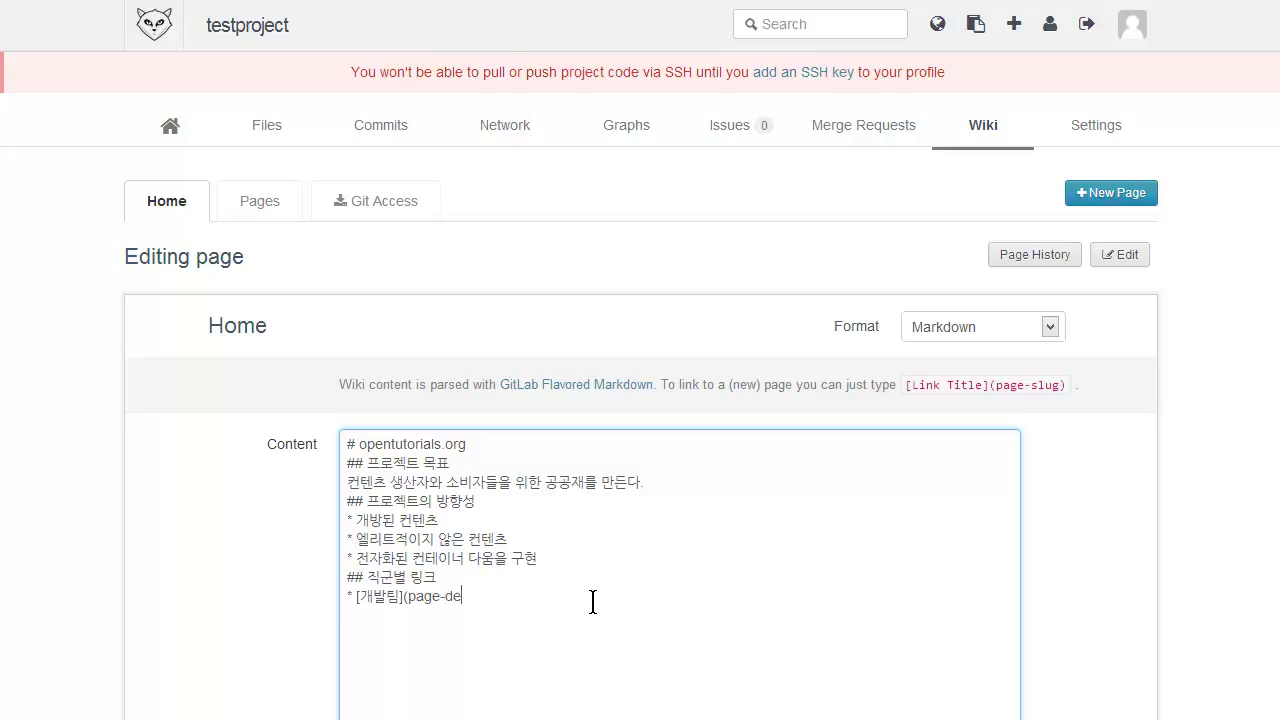
Step: Change the 개발팀 link's page slug to page_dev and save the Home page
key(BackSpace)
key(BackSpace)
key(BackSpace)
key(BackSpace)
key(BackSpace)
text(_dev))
scroll(593, 600, down, 3)
click(365, 620)
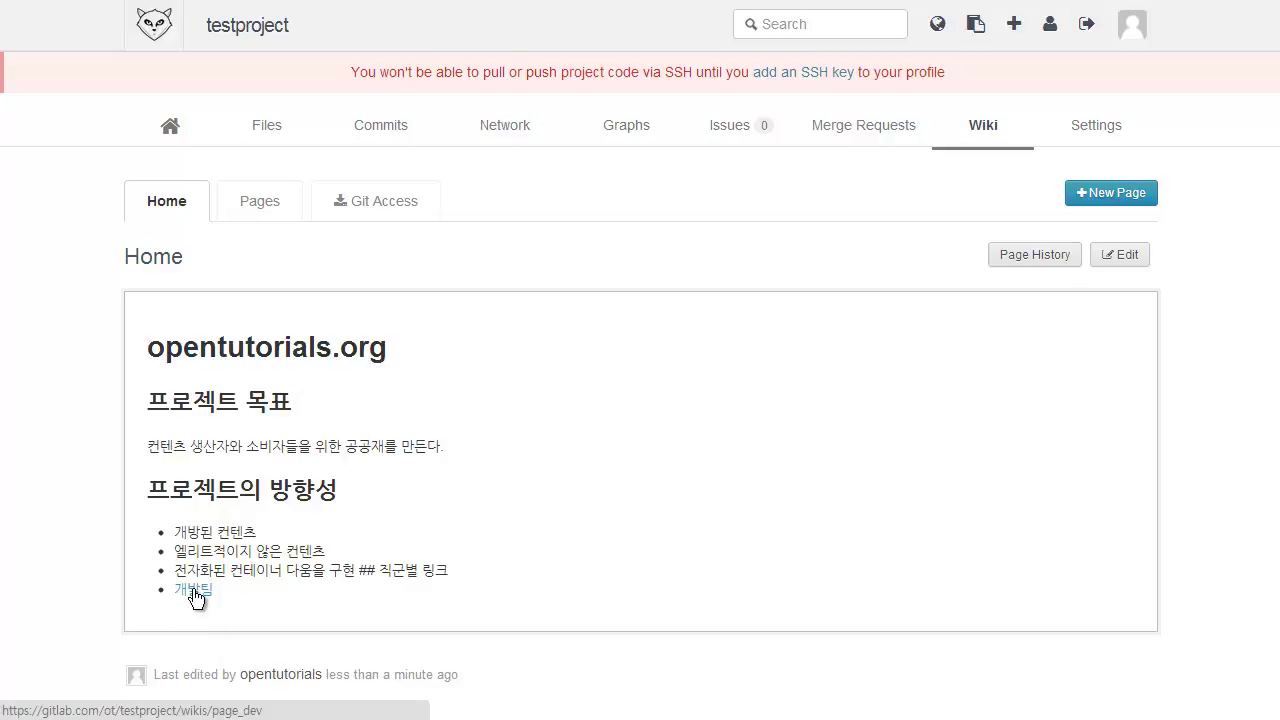
Step: Follow the 개발팀 link and save its new wiki page with the content "# 개발팀 위키페이지"
click(195, 595)
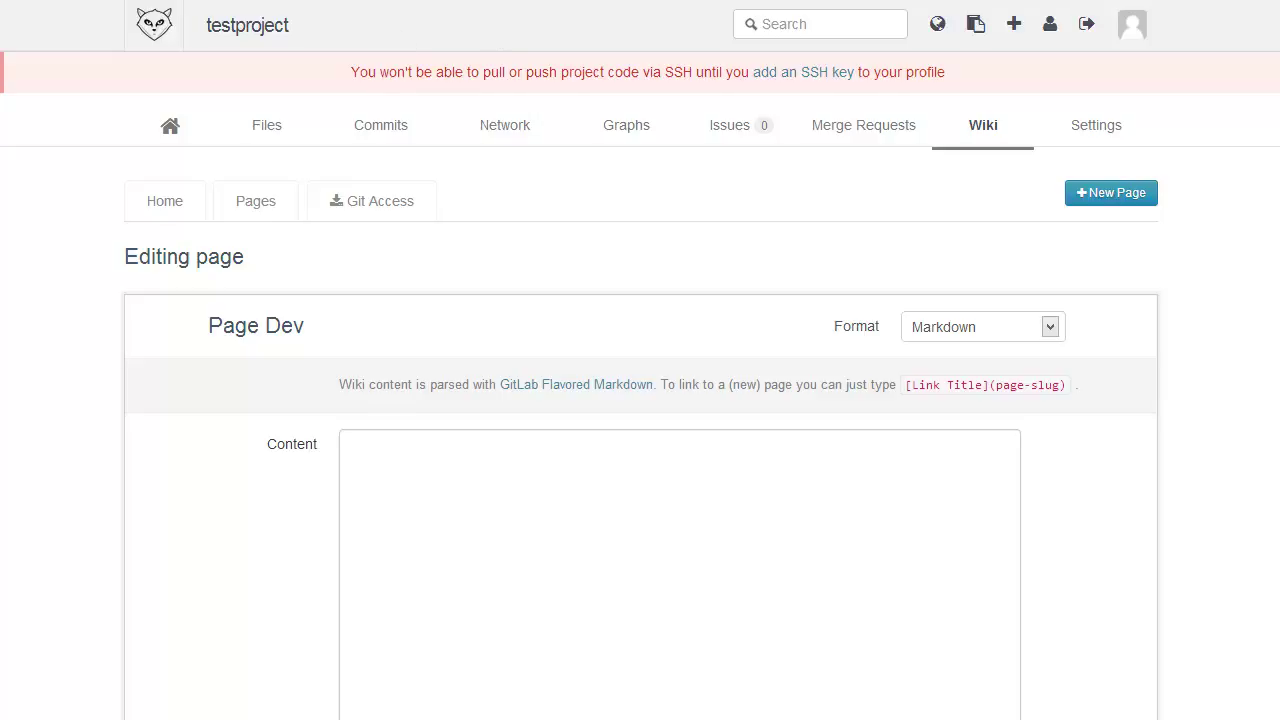
click(538, 384)
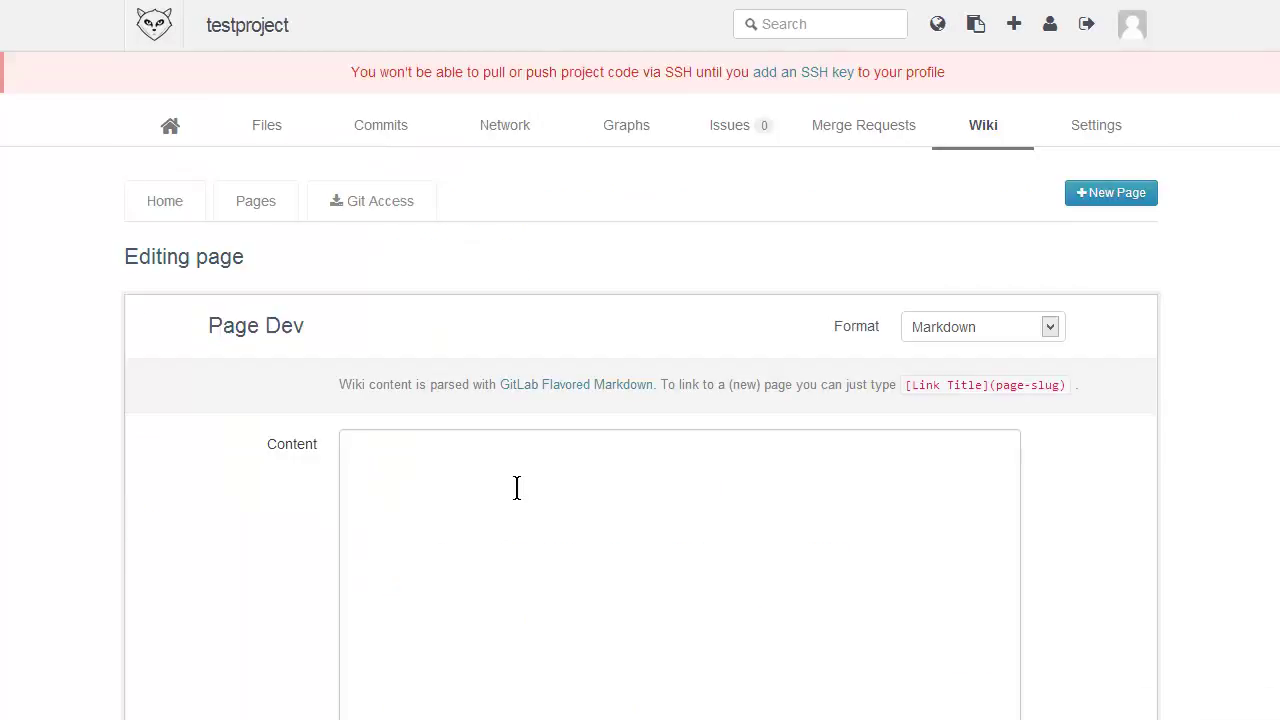
click(517, 487)
scroll(517, 487, down, 1)
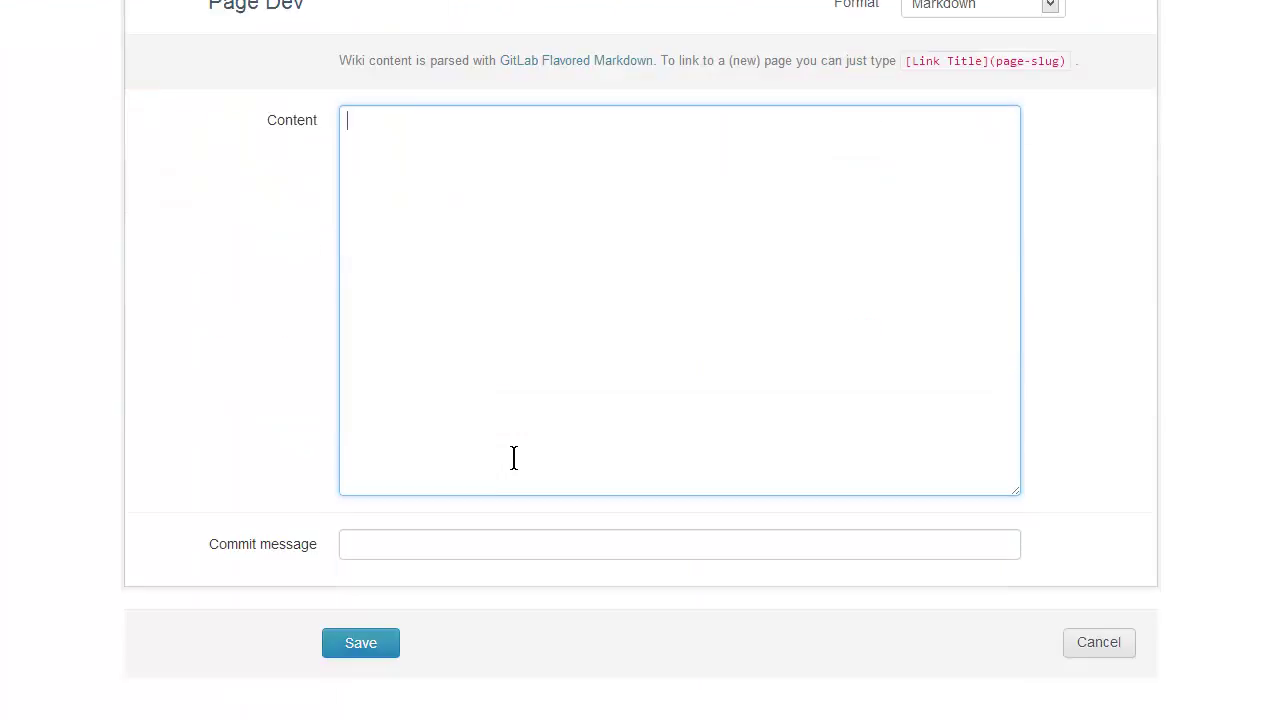
text(개발팀의)
key(BackSpace)
key(BackSpace)
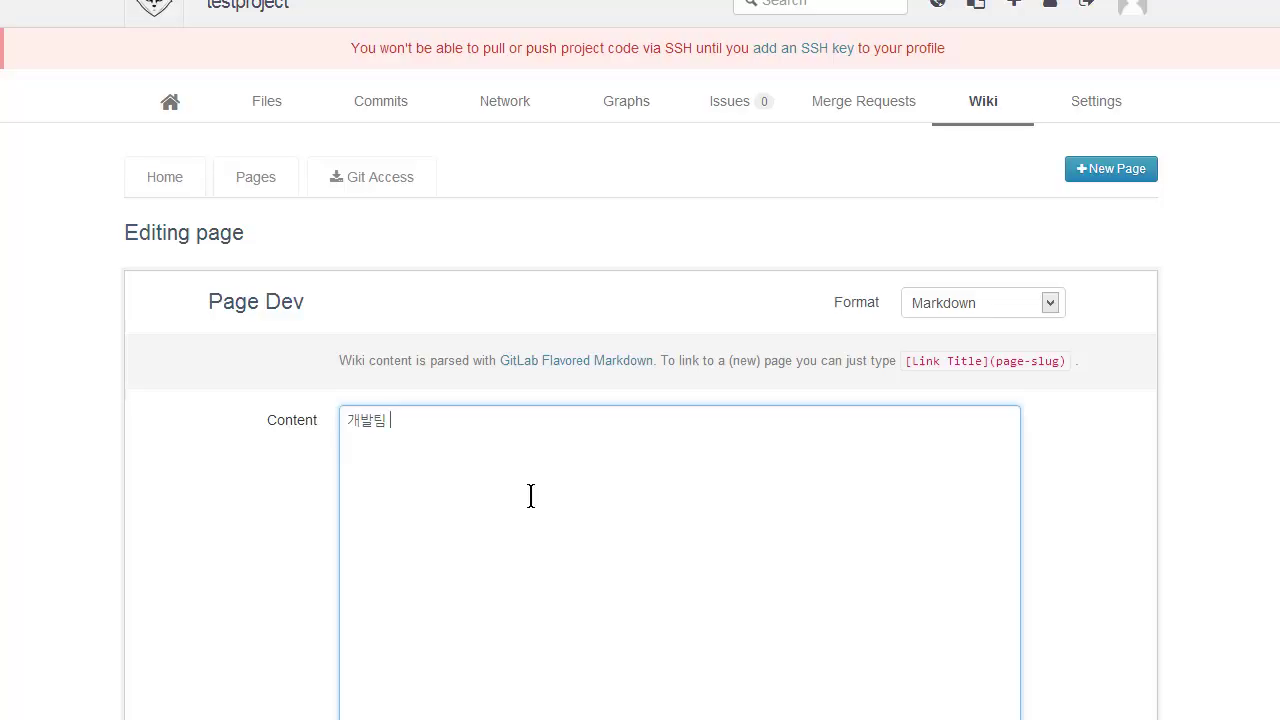
text(위키페이지 )
text(#)
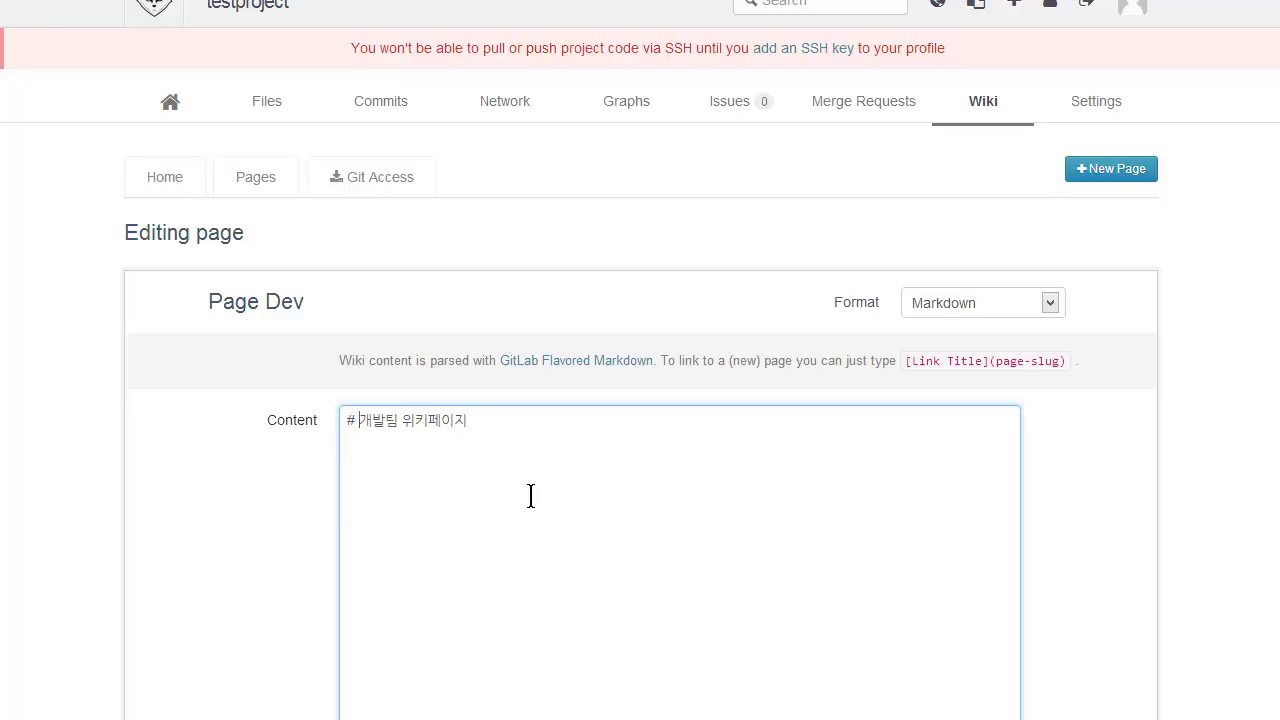
scroll(531, 496, down, 3)
click(363, 643)
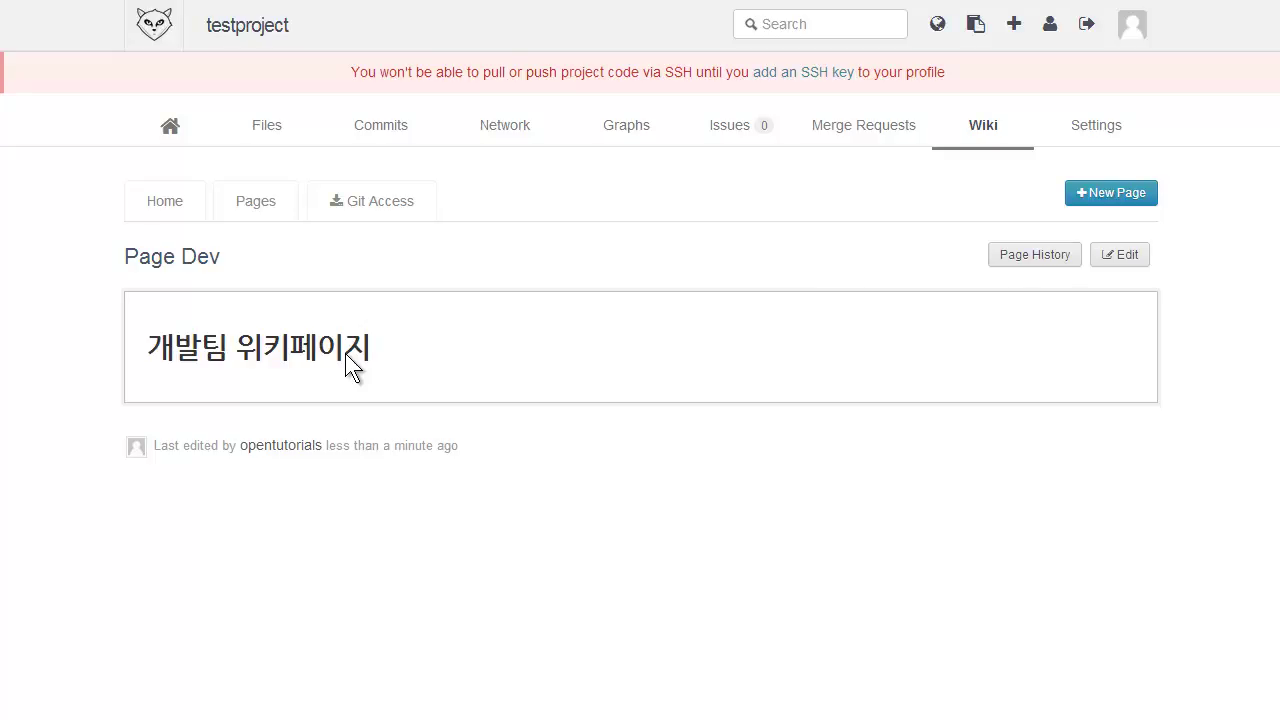
Step: Check the 개발팀 link from the wiki Home page, and view the list of all wiki pages
click(169, 204)
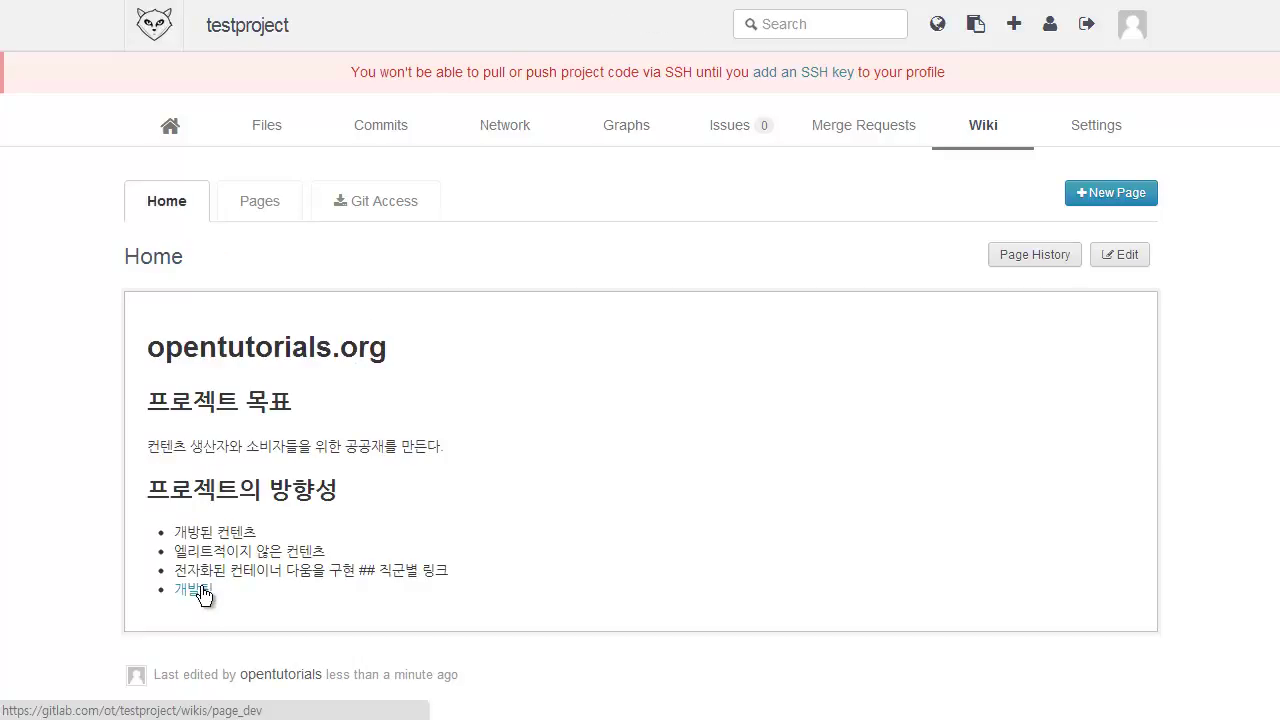
click(192, 590)
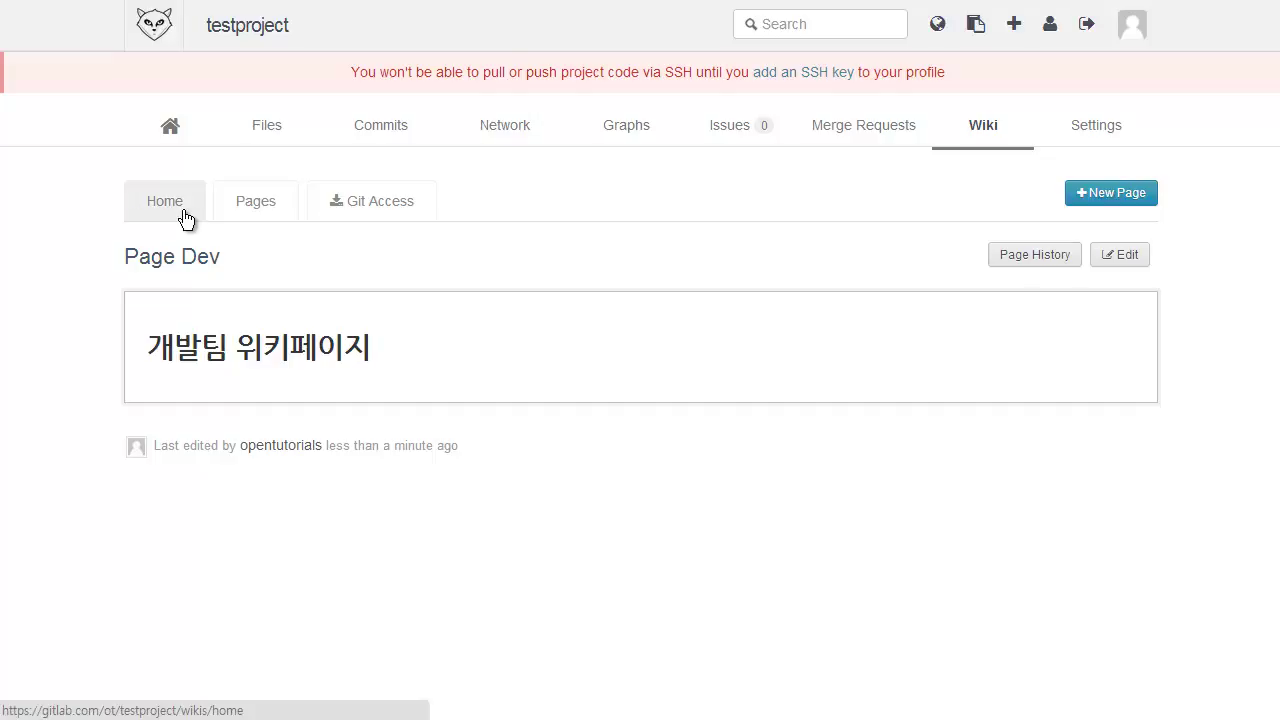
click(272, 212)
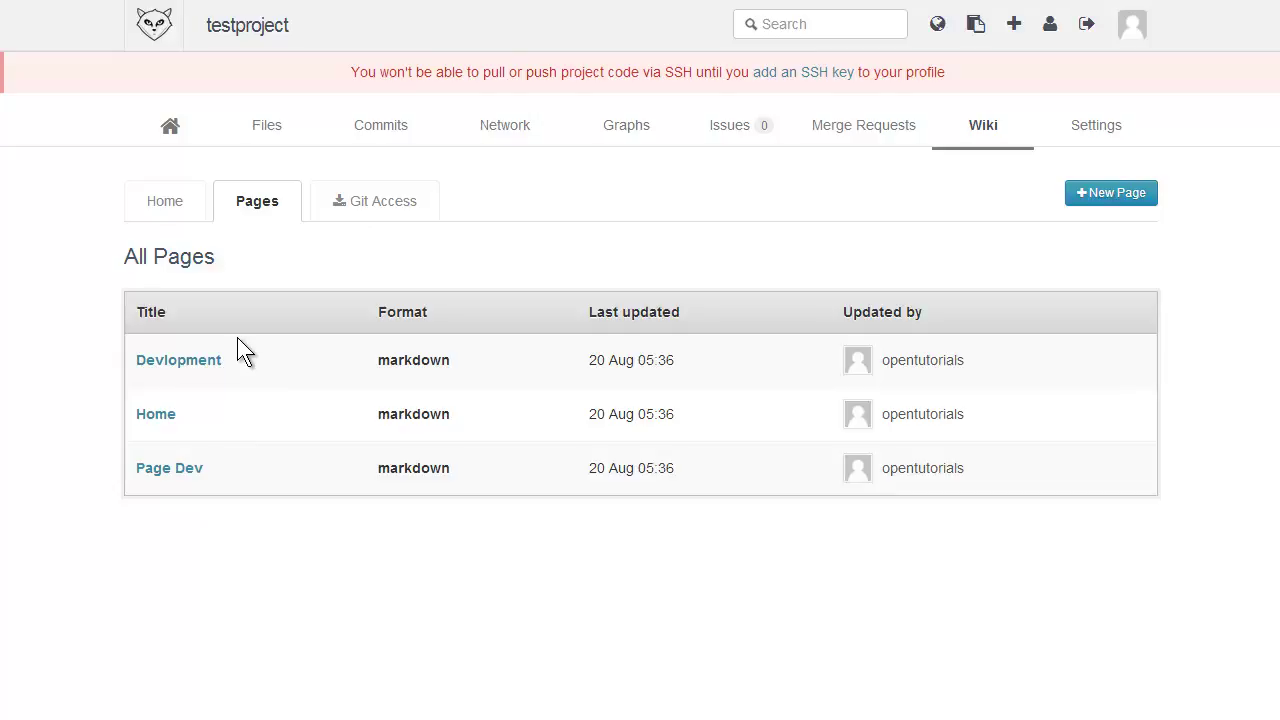
Step: Review the wiki's Git access instructions and SSH repository address, and return to the wiki Home page
click(394, 216)
scroll(394, 516, down, 1)
scroll(394, 516, up, 1)
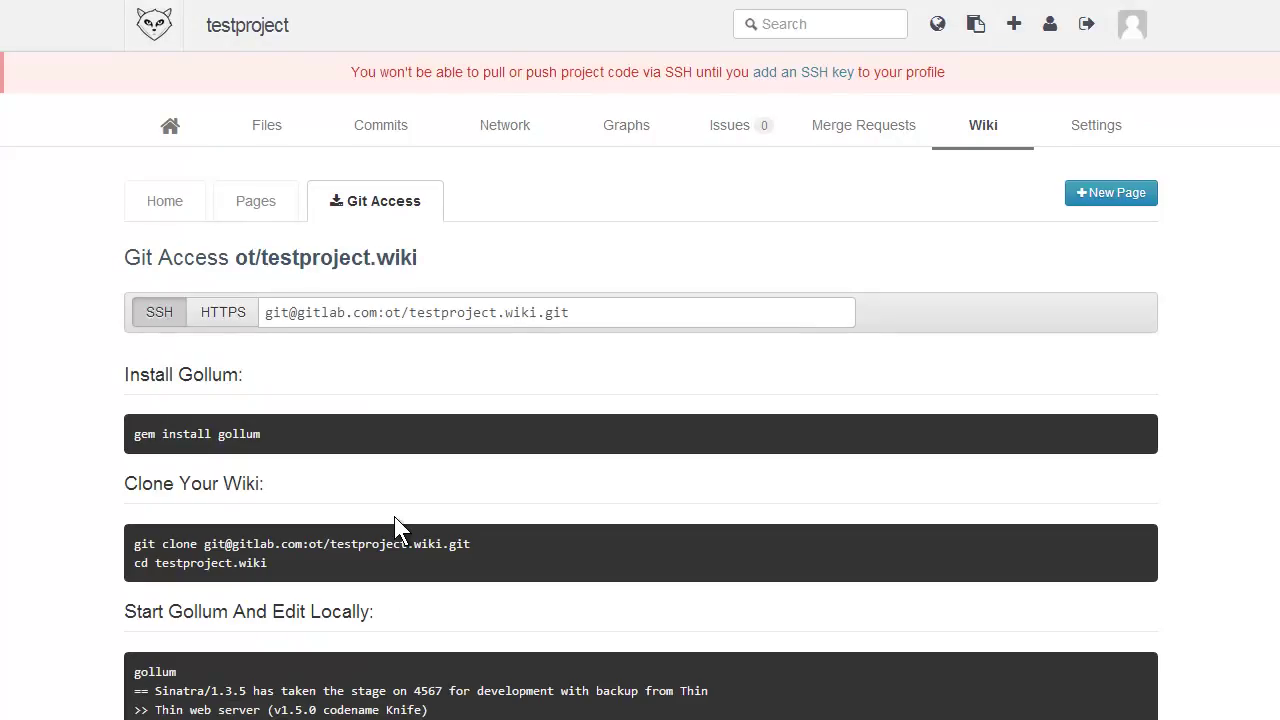
click(351, 311)
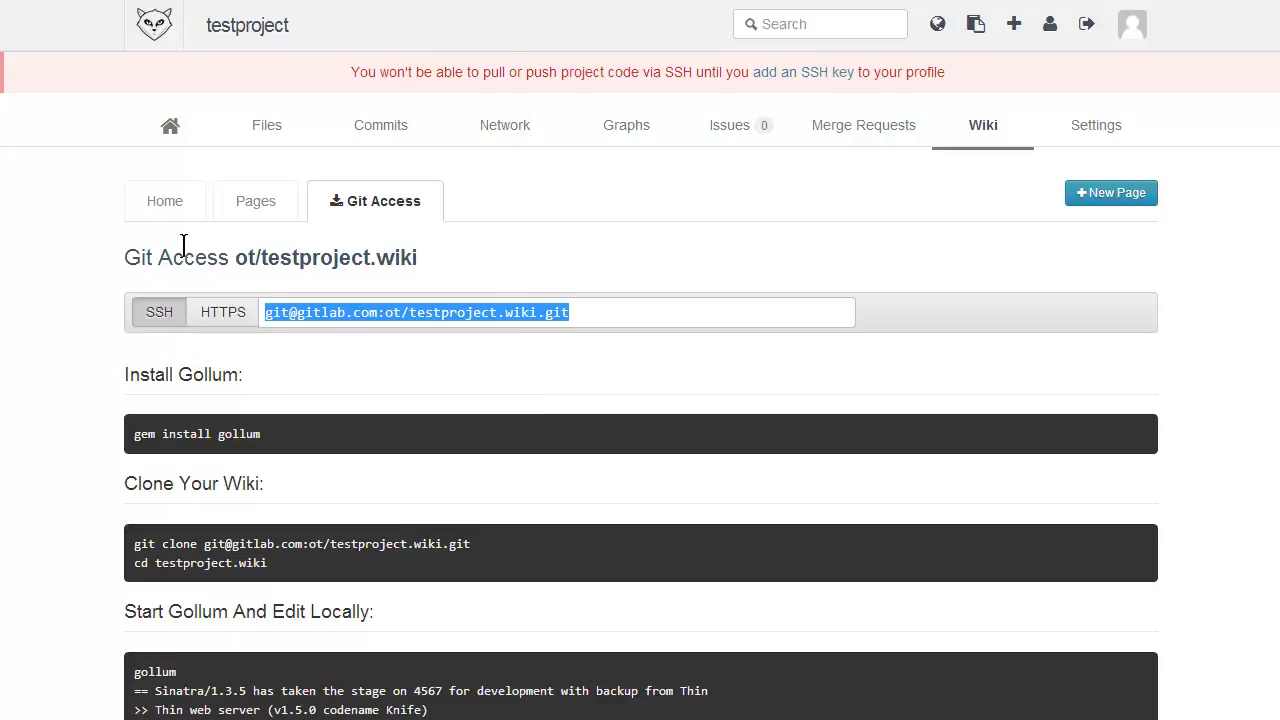
click(160, 203)
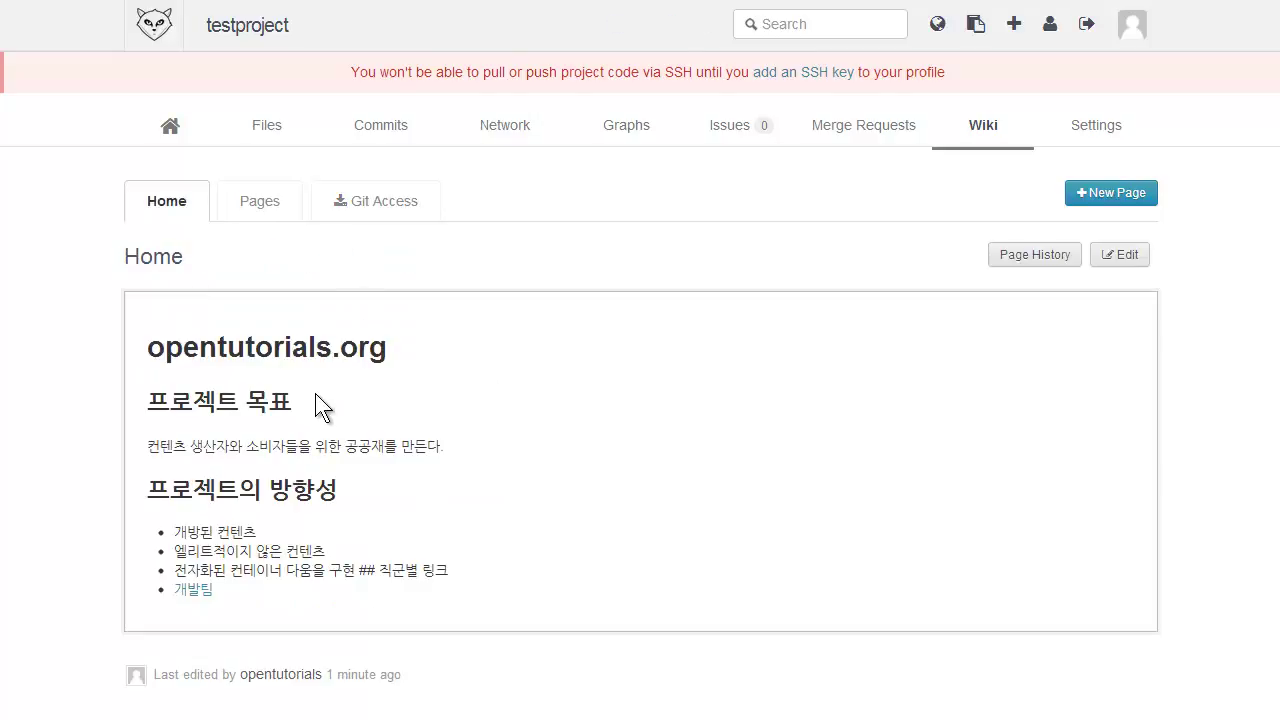
Step: Examine the wiki's instructions for installing Gollum, cloning the wiki and editing it locally, and go back to the Home page
click(272, 198)
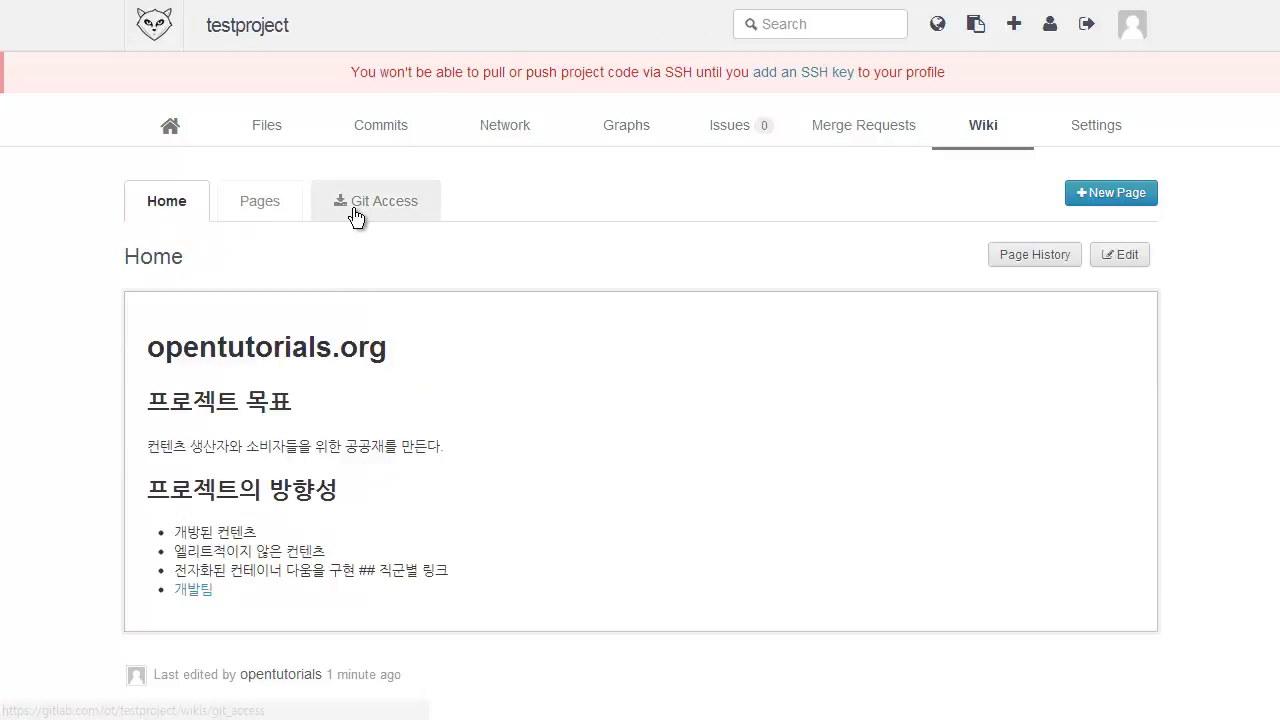
click(354, 216)
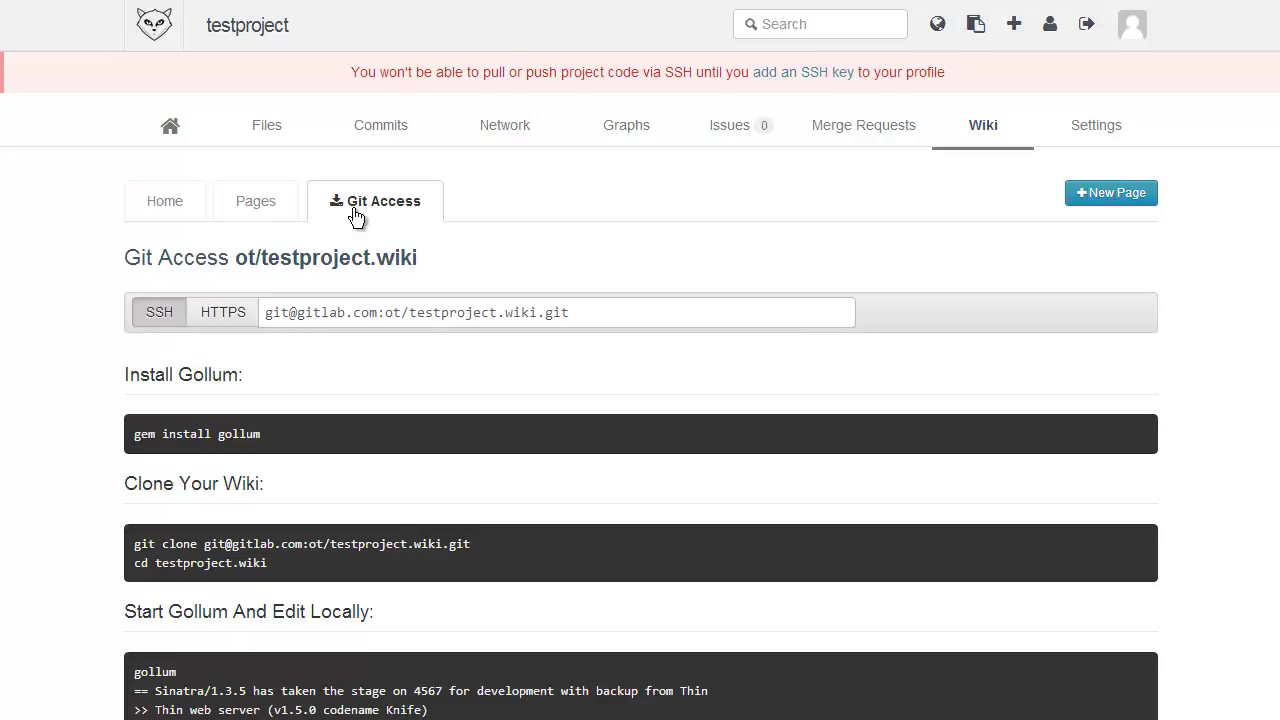
scroll(438, 252, down, 1)
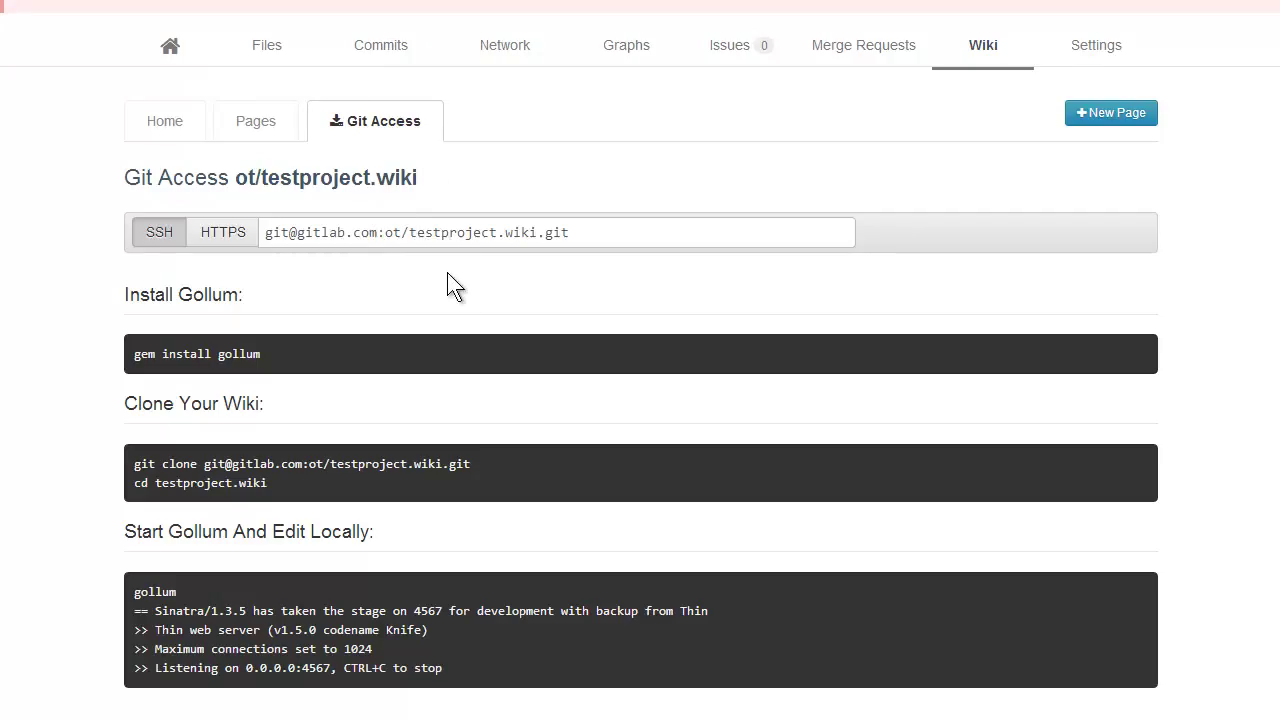
scroll(516, 432, up, 1)
click(178, 213)
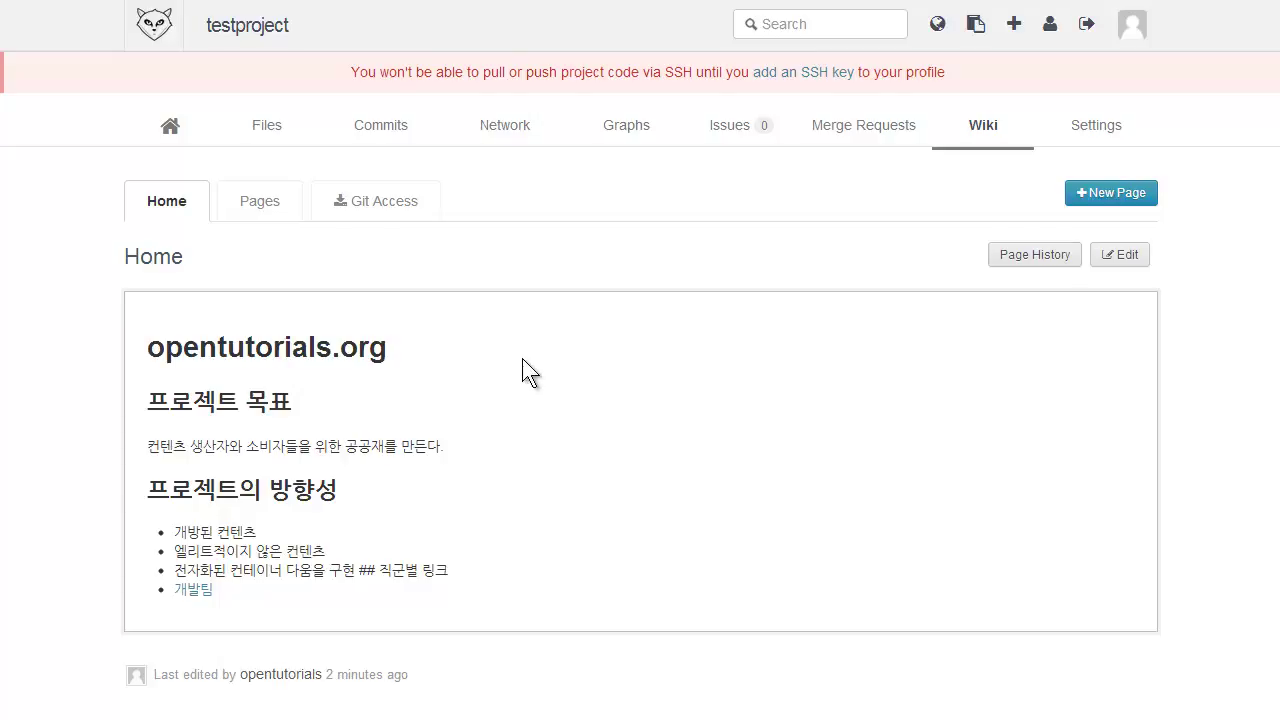
Step: Review the version history of the wiki Home page and return to the page itself
click(1037, 262)
scroll(875, 392, down, 1)
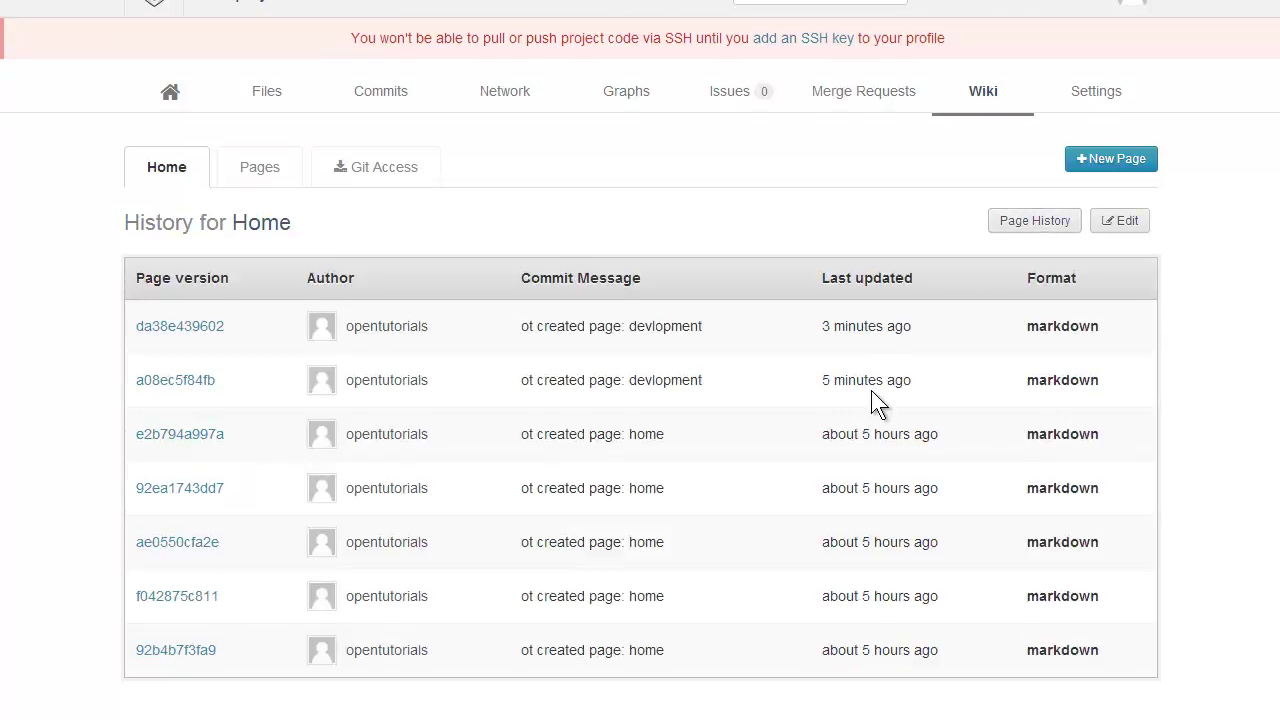
scroll(398, 436, up, 1)
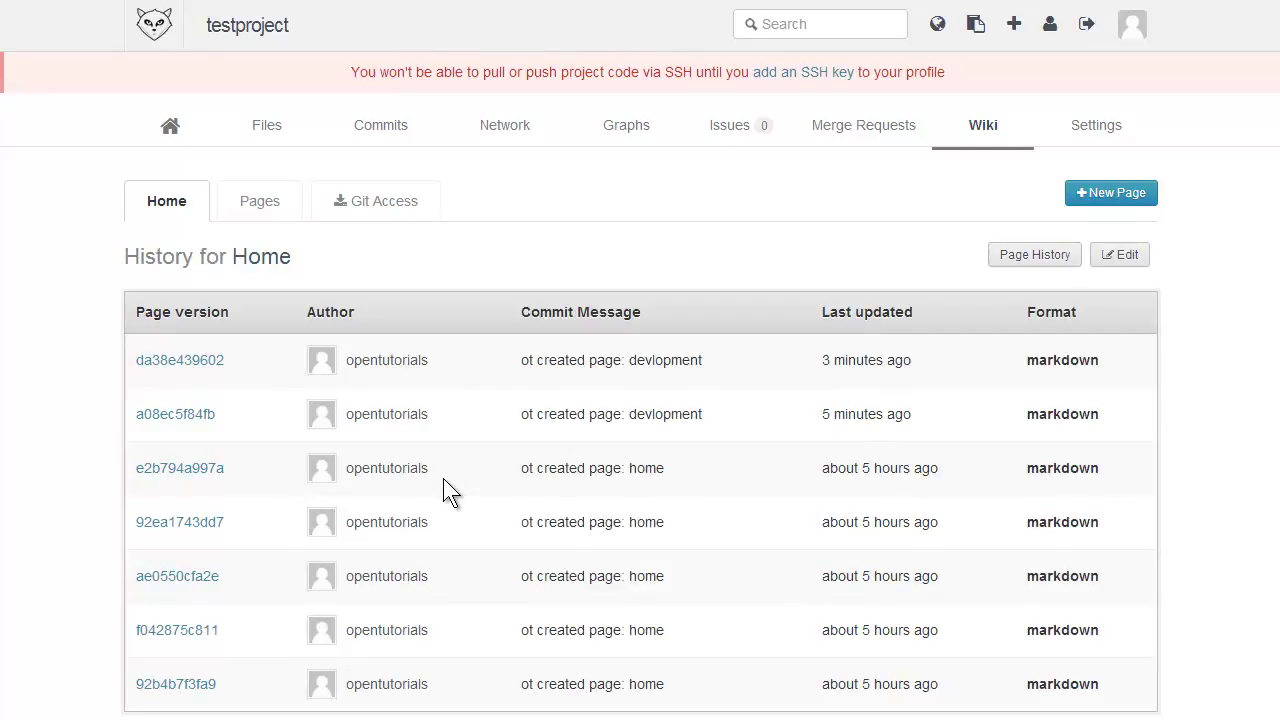
key(alt+Left)
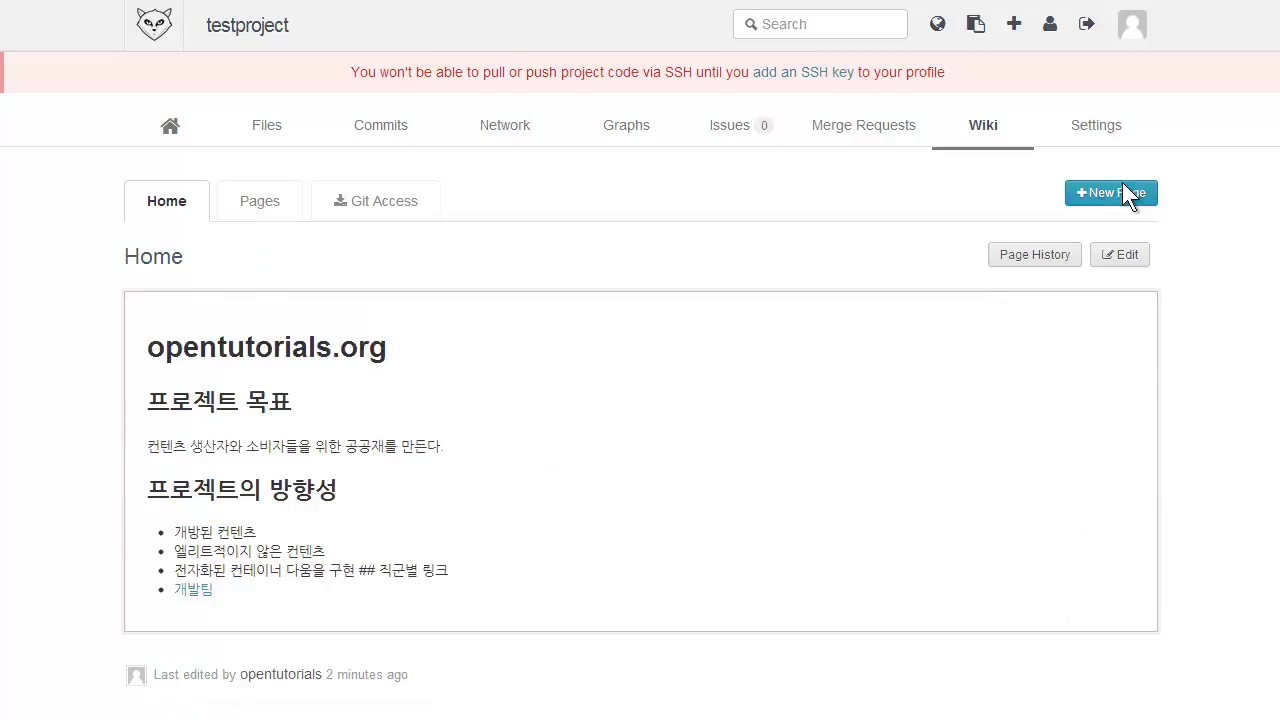